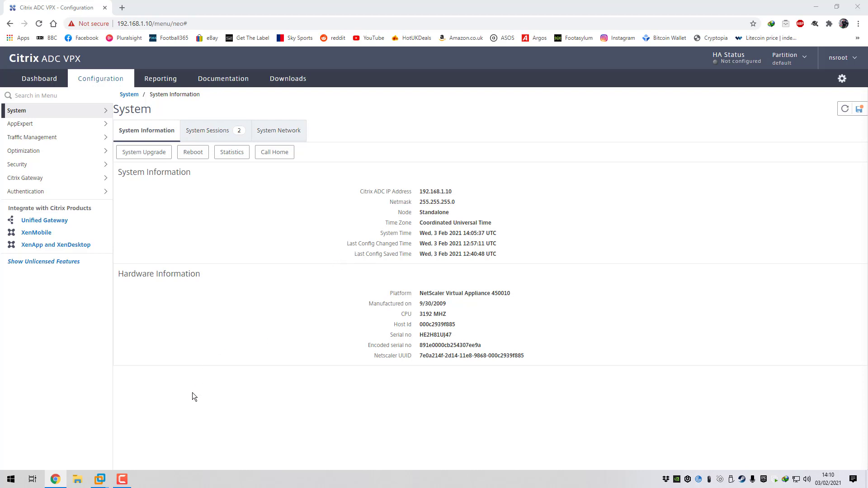
Inspect the remote.c4rm0.com virtual server's Basic Settings, including More, then return to the Virtual Servers list
click(44, 180)
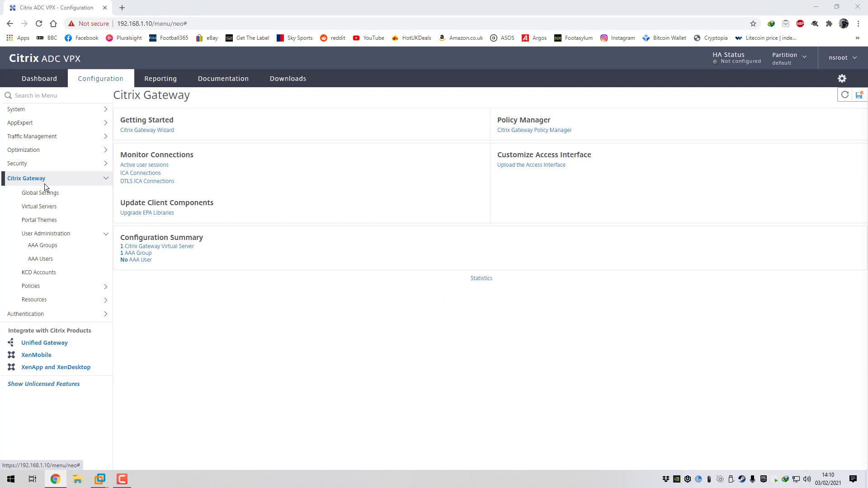
click(40, 206)
click(132, 180)
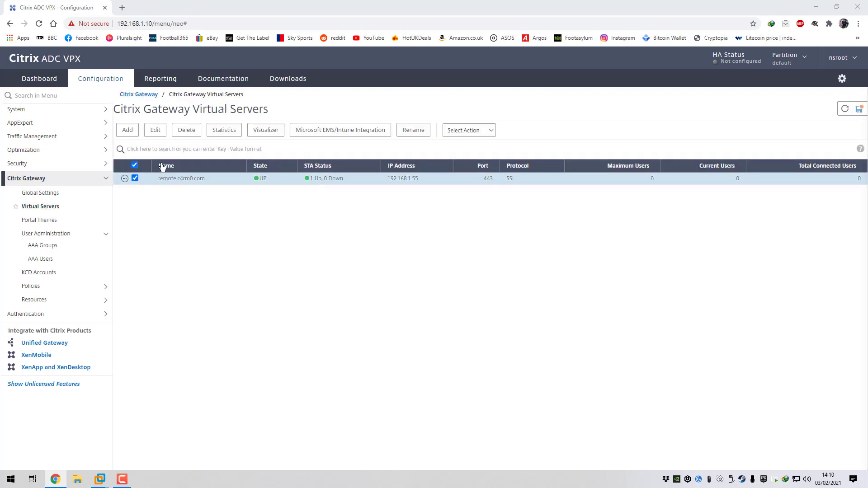
click(156, 131)
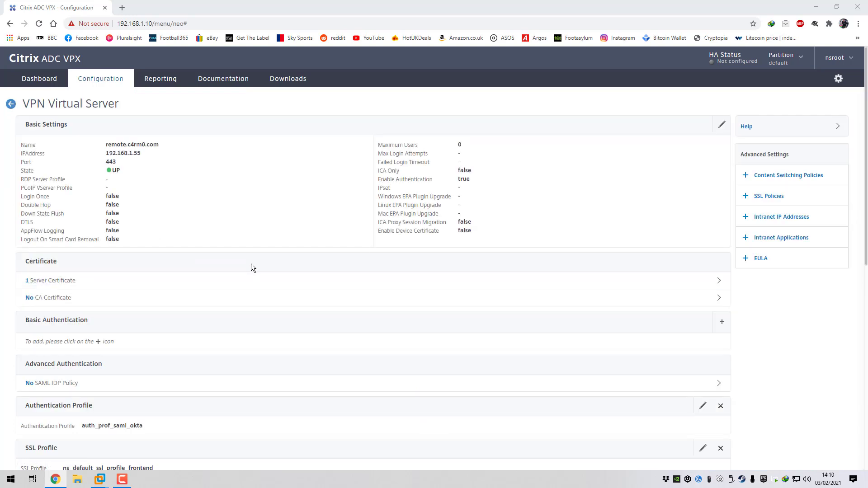
click(721, 124)
click(39, 250)
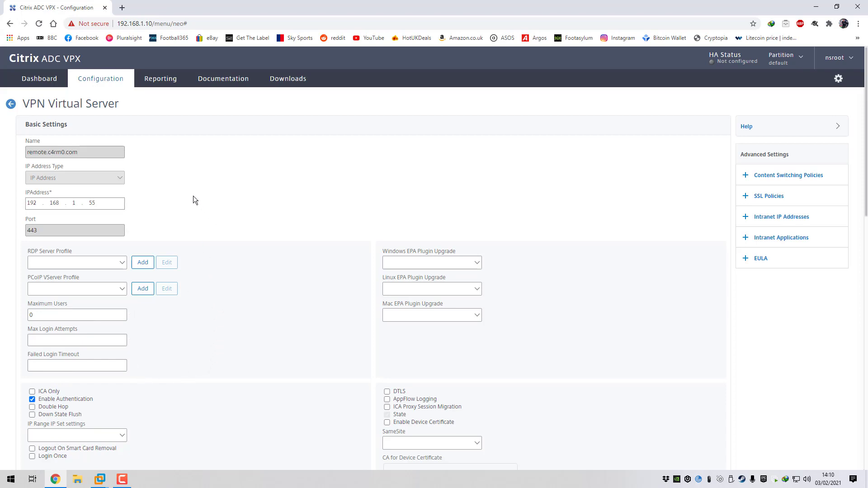
click(10, 105)
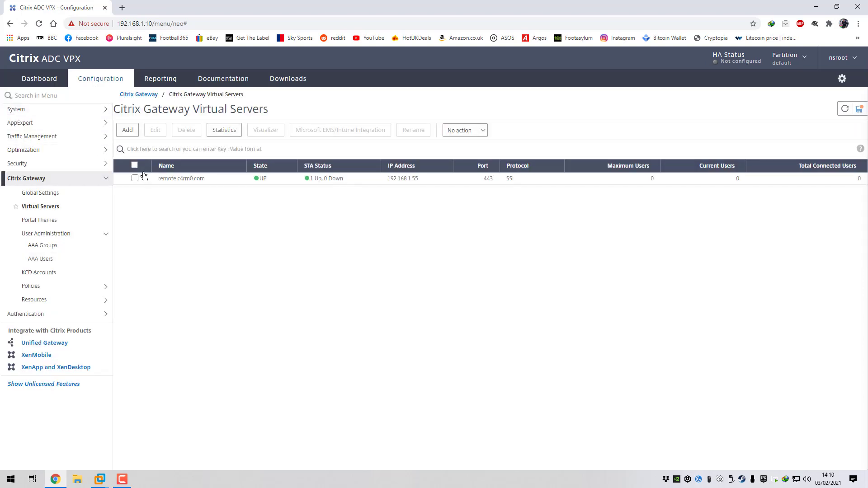
click(24, 110)
Open System > Licenses and highlight the Platinum licence type
click(30, 125)
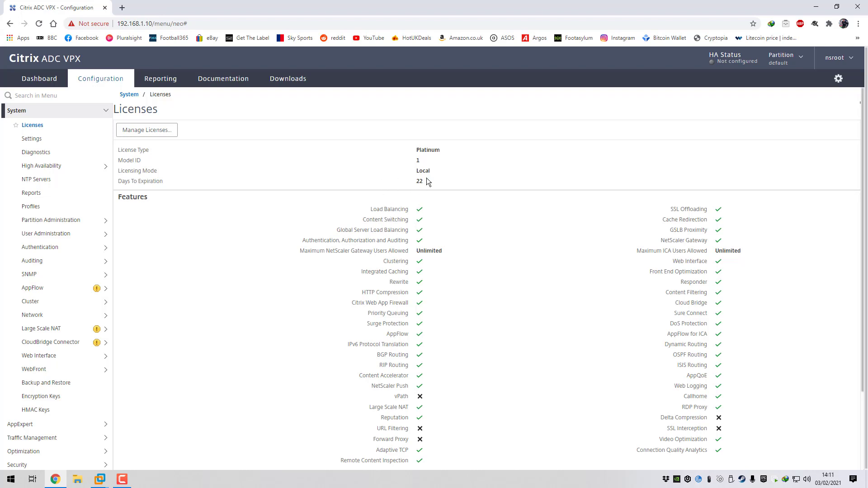
drag(441, 151, 418, 149)
mouse_move(103, 481)
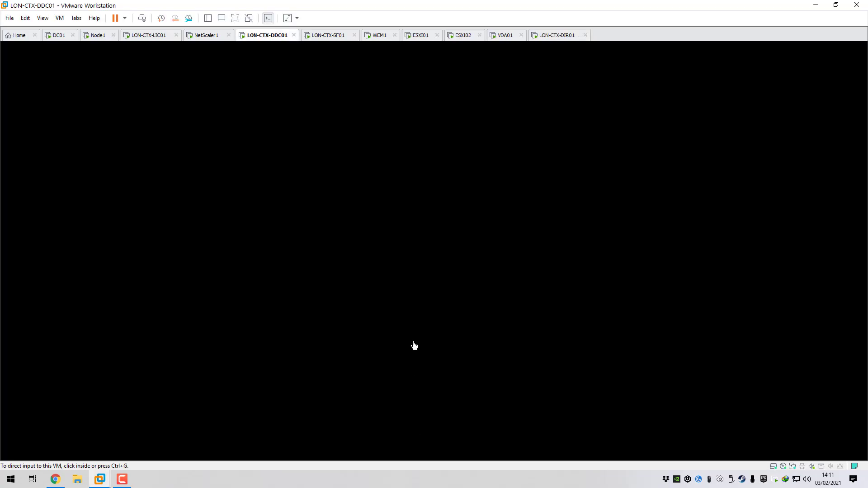
Unlock the LON-CTX-DDC01 virtual machine and sign in with the administrator password
click(414, 432)
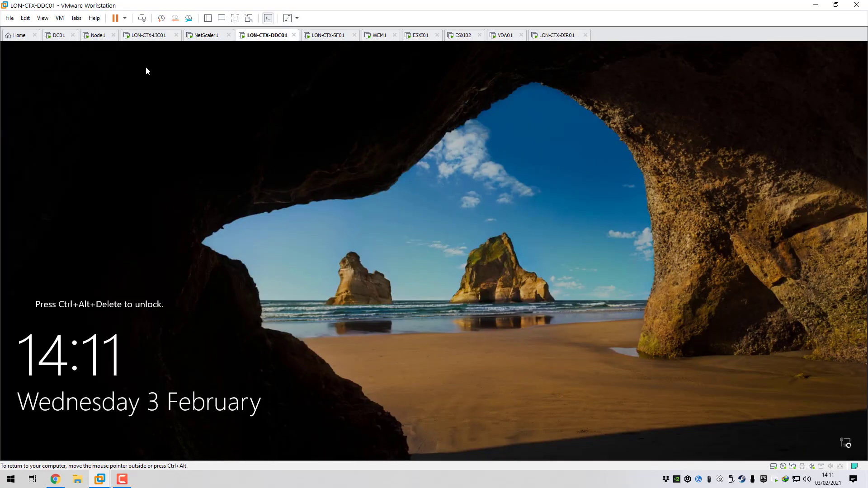
click(60, 18)
click(73, 63)
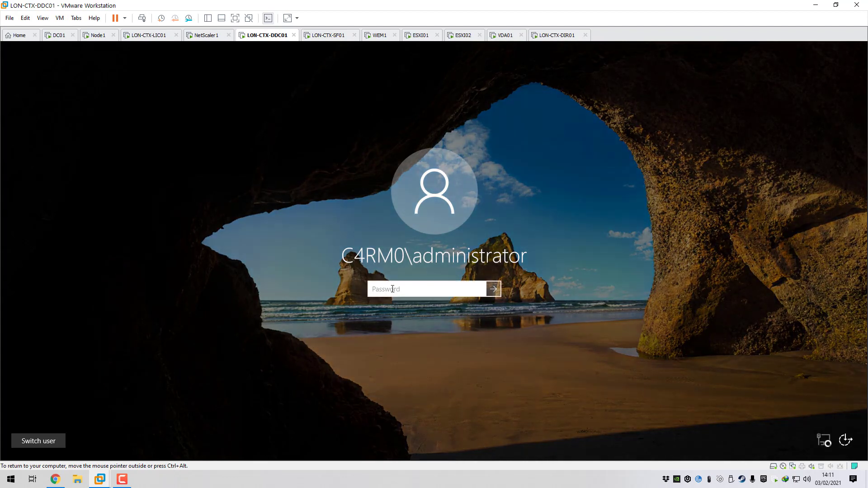
text(Password1)
key(Return)
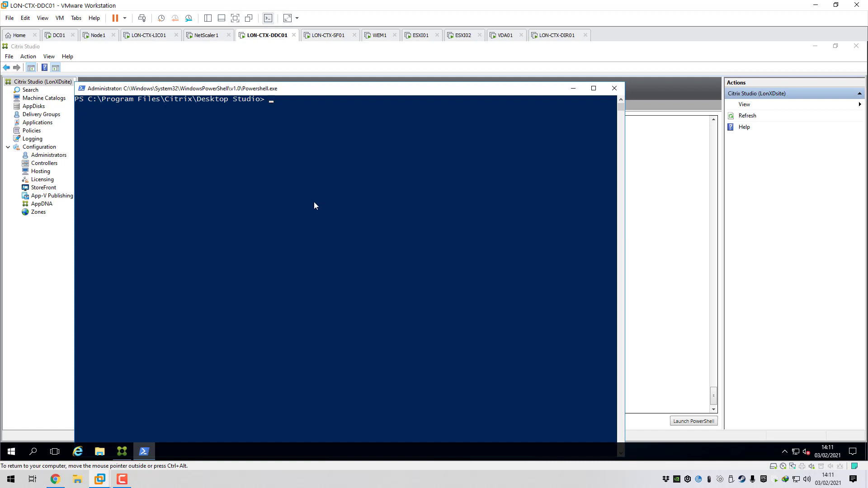
Run get-brokersite and highlight the TrustRequestsSentToTheXmlServicePort line
text(get-)
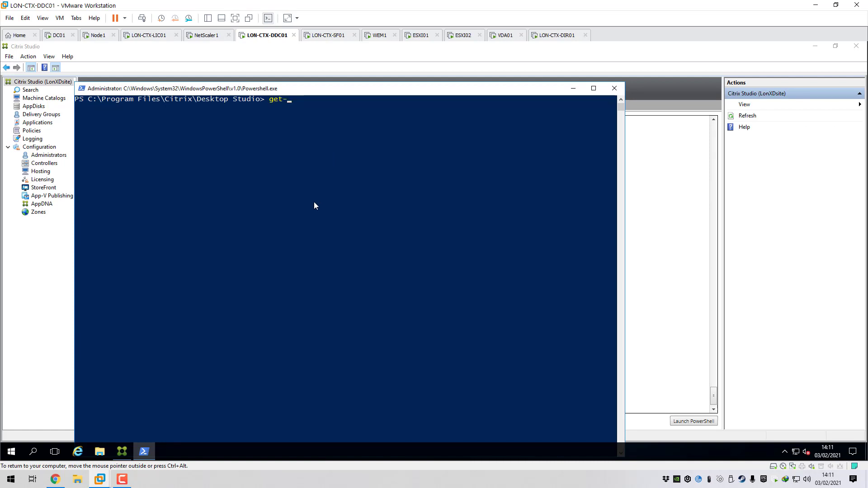
text(brokersite)
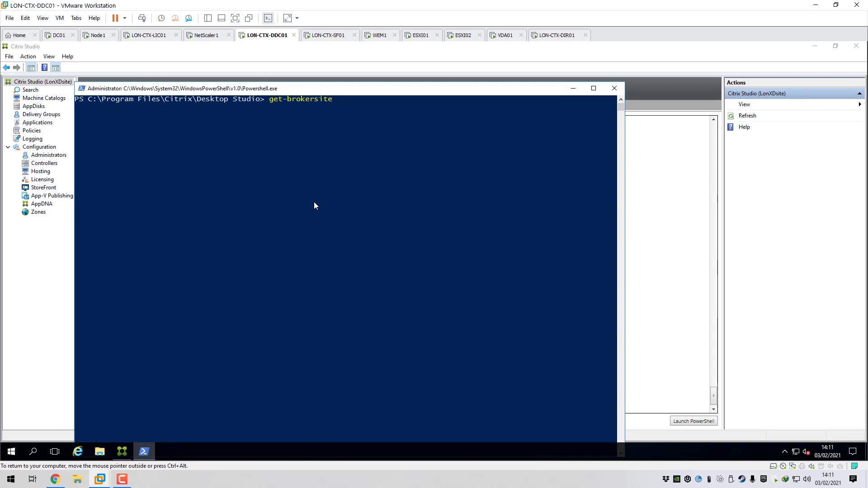
key(Return)
scroll(290, 217, down, 2)
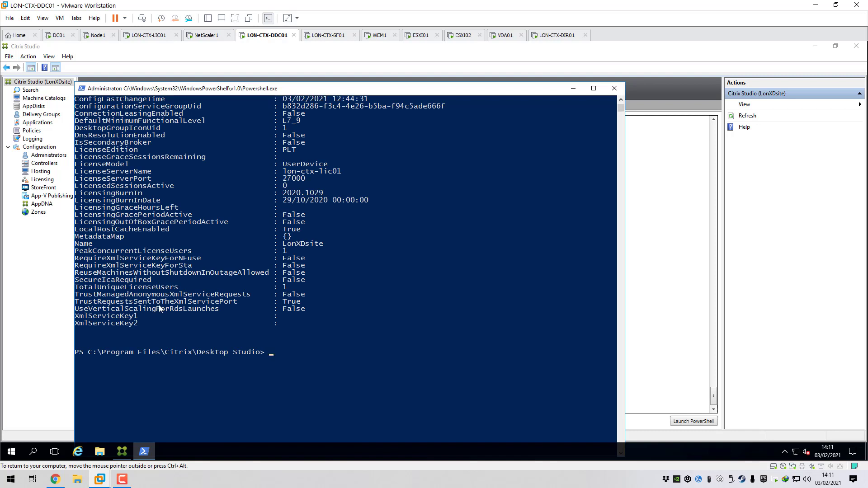
drag(75, 303, 299, 303)
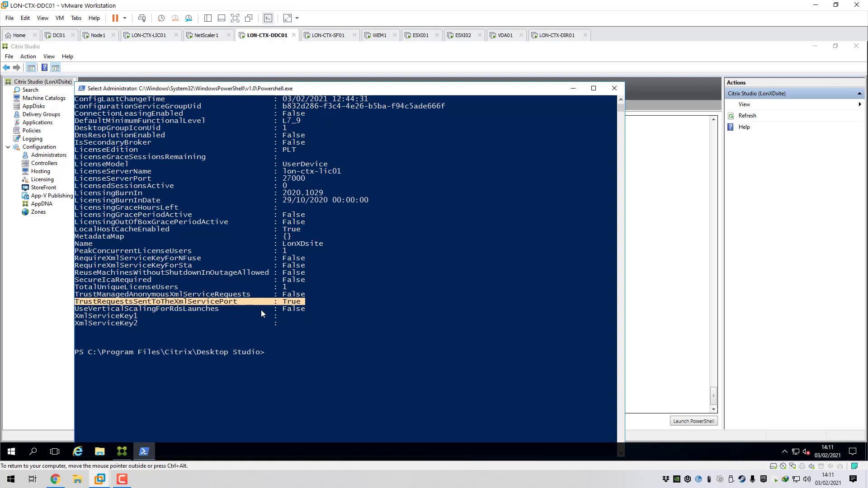
Replace the recalled command with set-brokersite and copy the TrustRequestsSentToTheXmlServicePort name
key(Up)
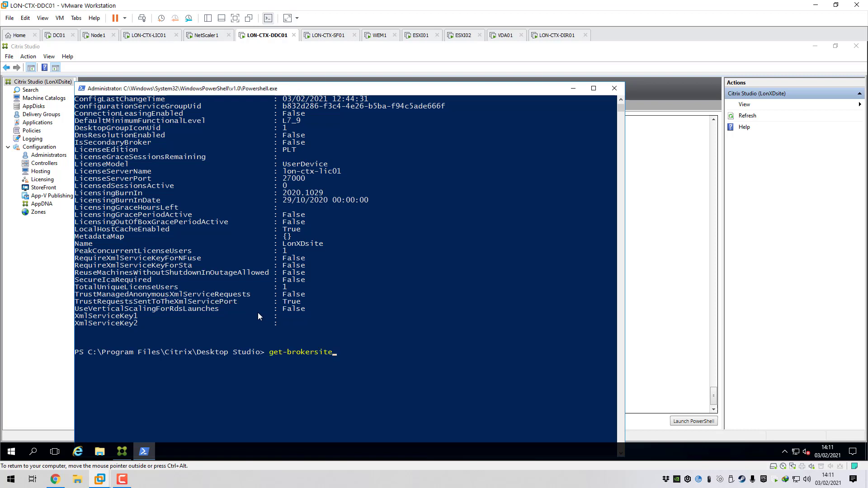
key(BackSpace)
key(BackSpace)
key(BackSpace)
key(BackSpace)
key(BackSpace)
key(BackSpace)
key(BackSpace)
key(BackSpace)
key(BackSpace)
key(BackSpace)
key(BackSpace)
key(BackSpace)
key(BackSpace)
key(BackSpace)
text(set-brokersite)
drag(77, 302, 175, 307)
drag(76, 302, 237, 304)
right_click(237, 303)
Complete set-brokersite -TrustRequestsSentToTheXmlServicePort $True, then minimise the PowerShell console
text(-t)
key(Tab)
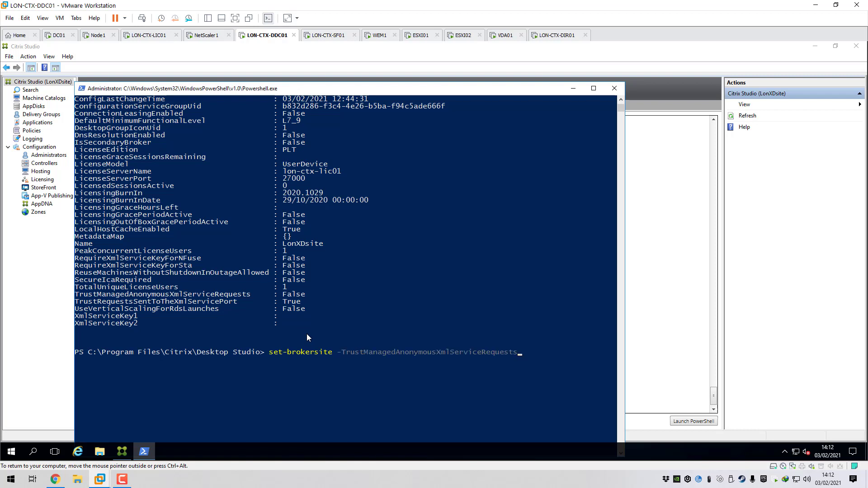
key(Tab)
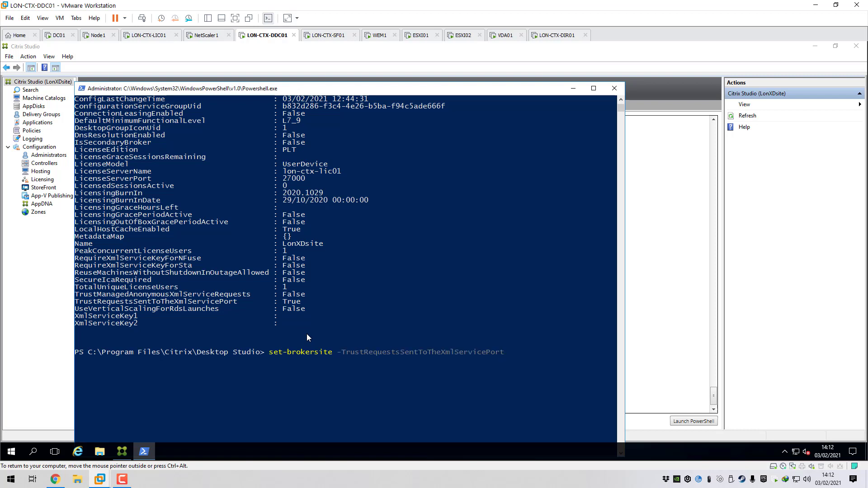
text($True)
click(573, 89)
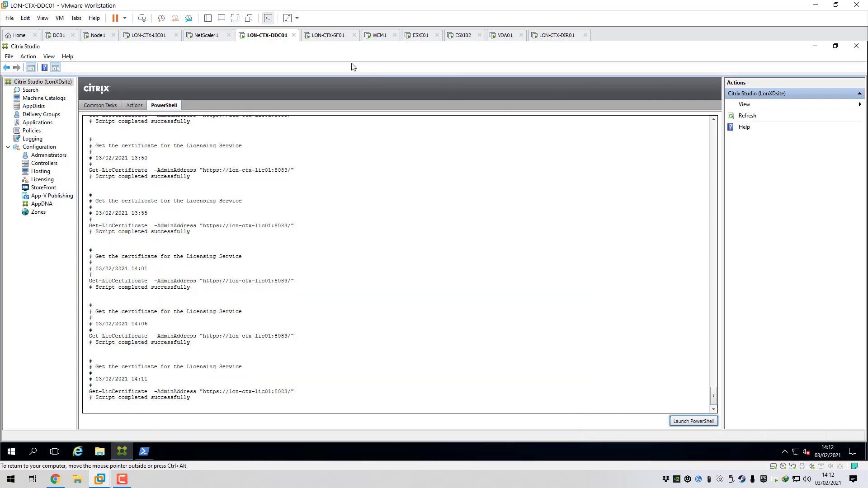
Sign in to LON-CTX-SF01 and edit the remote.c4rm0.com appliance under Manage Citrix Gateways
click(328, 36)
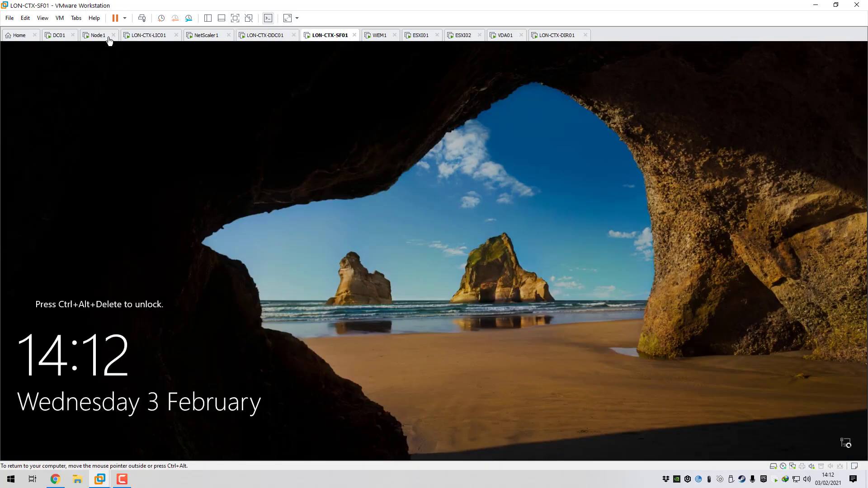
click(60, 18)
click(86, 66)
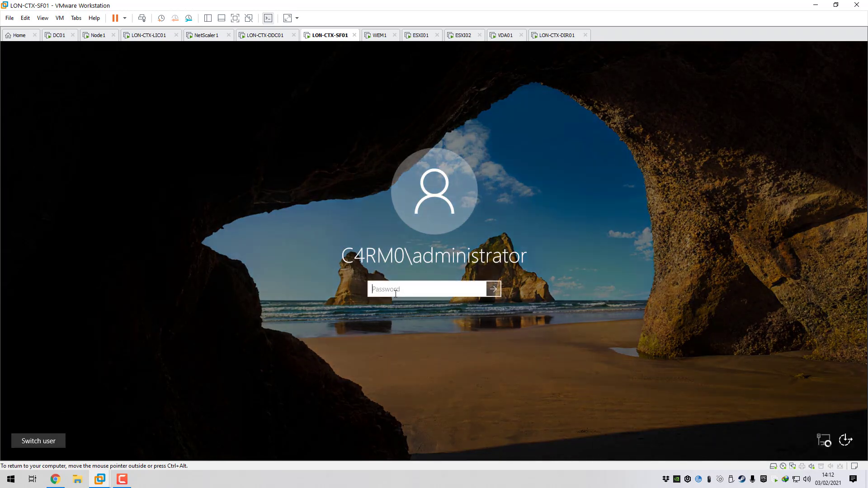
text(Password1)
key(Return)
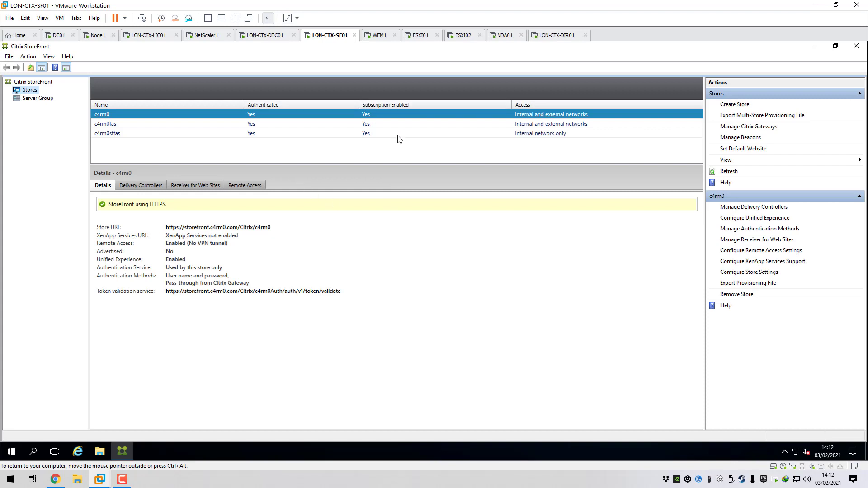
click(729, 130)
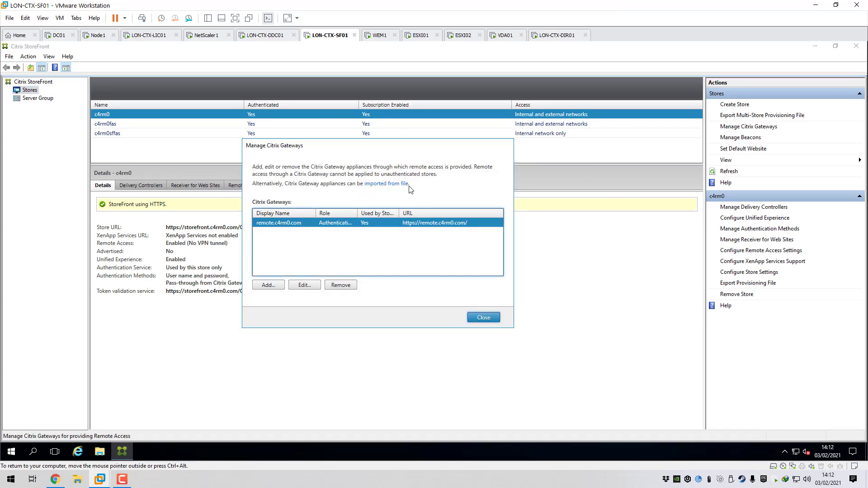
click(305, 286)
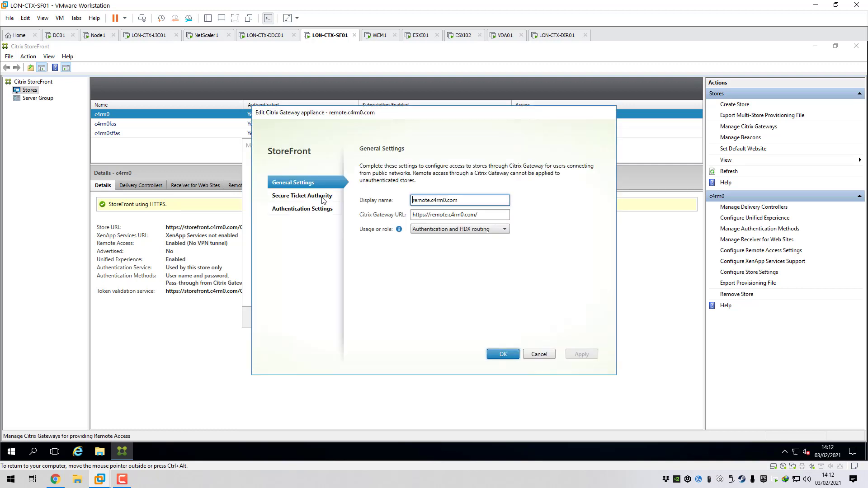
click(298, 210)
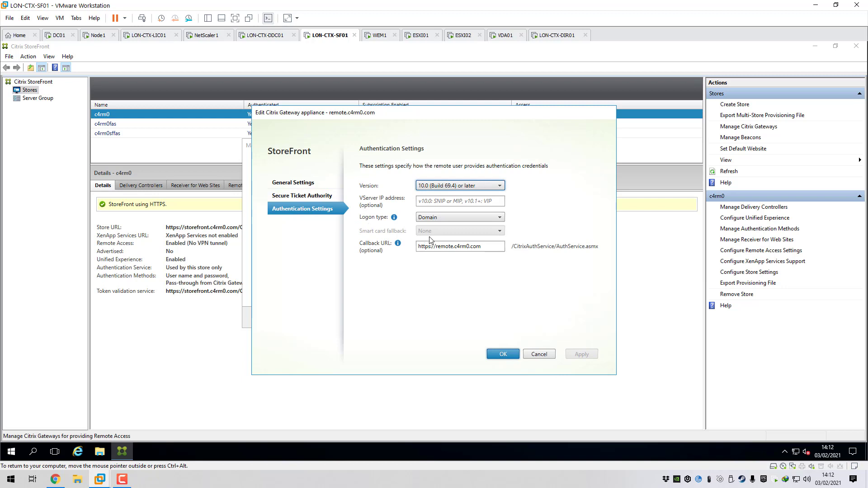
drag(482, 246, 395, 250)
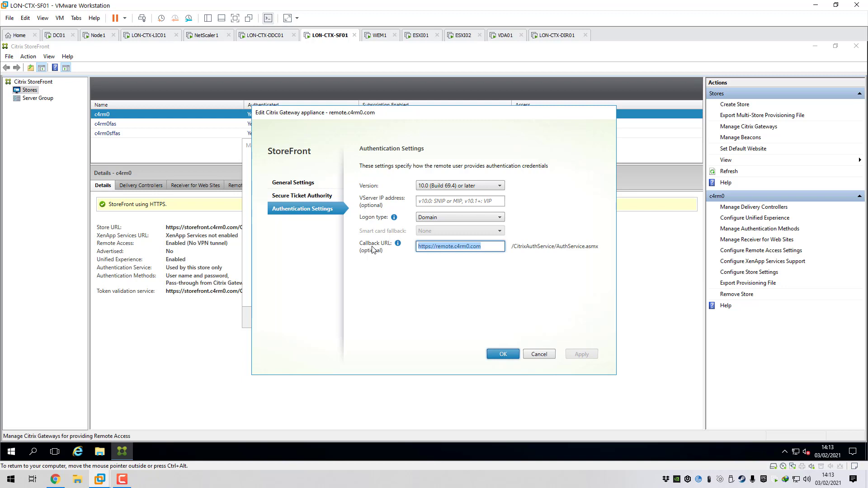
click(488, 248)
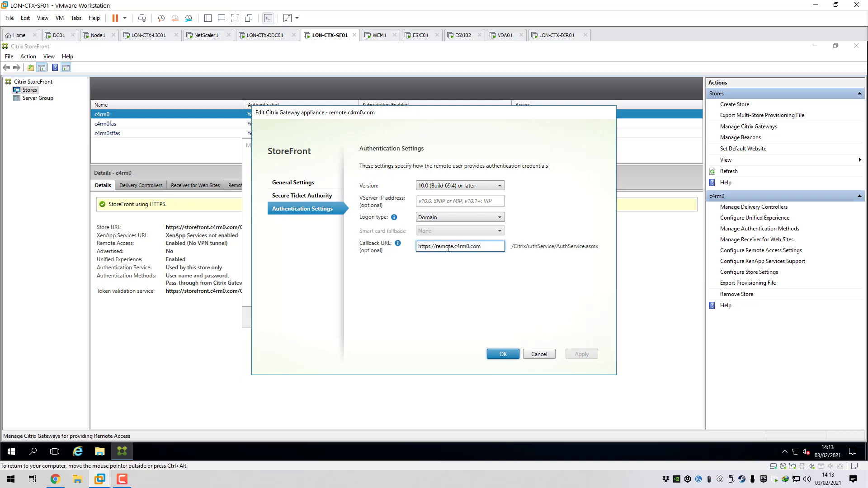
click(17, 452)
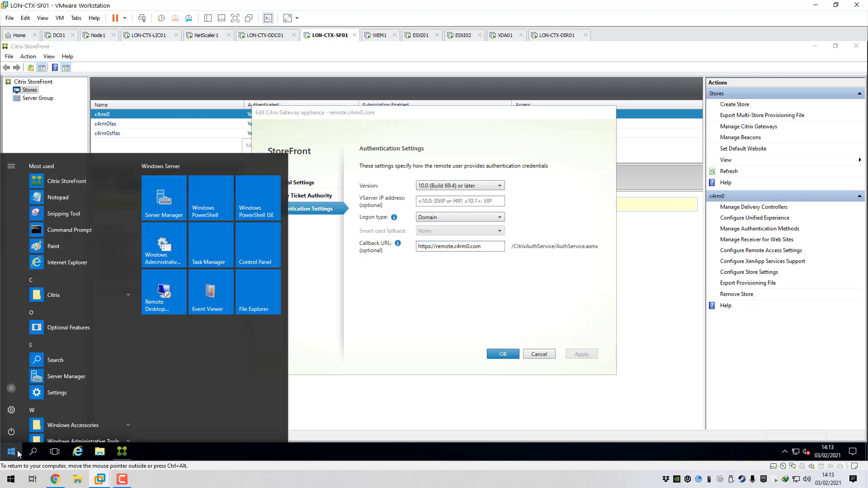
Search for notepad and run it as administrator
text(note)
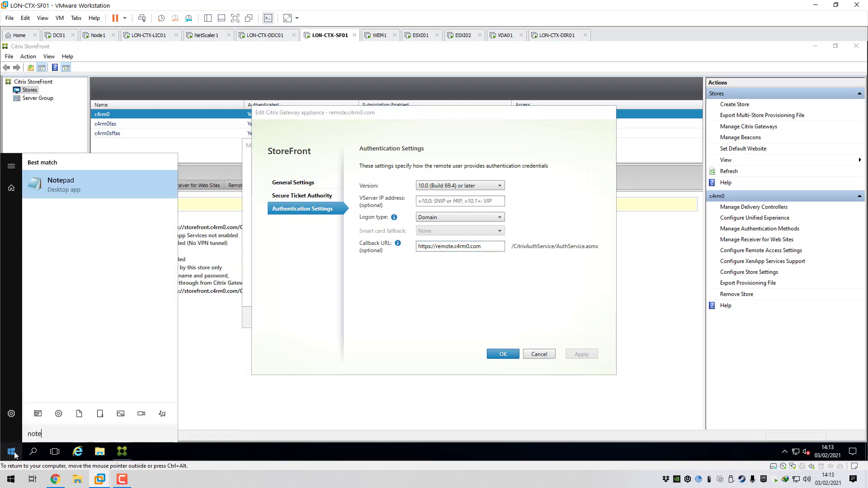
text(pad)
right_click(66, 186)
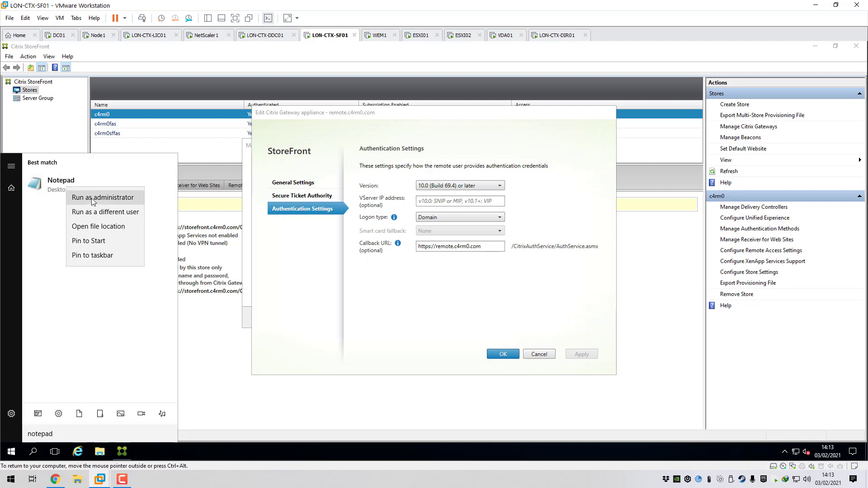
click(97, 199)
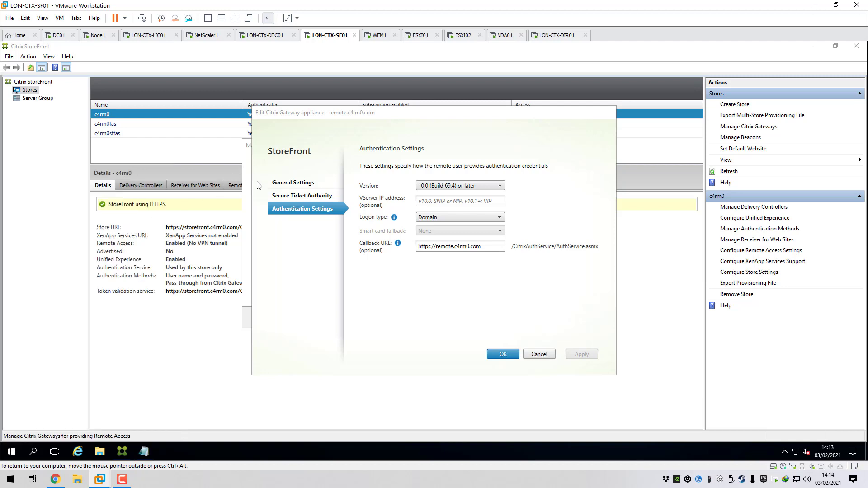
click(146, 452)
Open the hosts file with All Files shown and mark remote.c4rm0.com's address 192.168.1.55
click(213, 92)
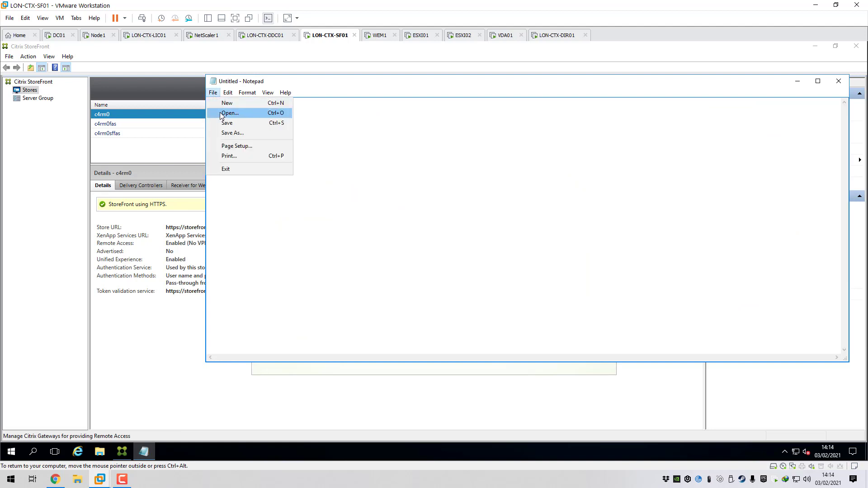
click(224, 113)
click(585, 286)
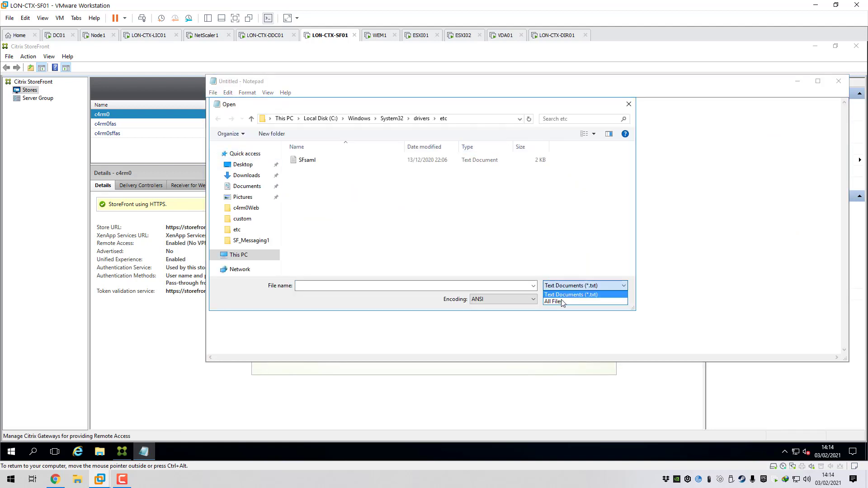
click(558, 294)
double_click(305, 160)
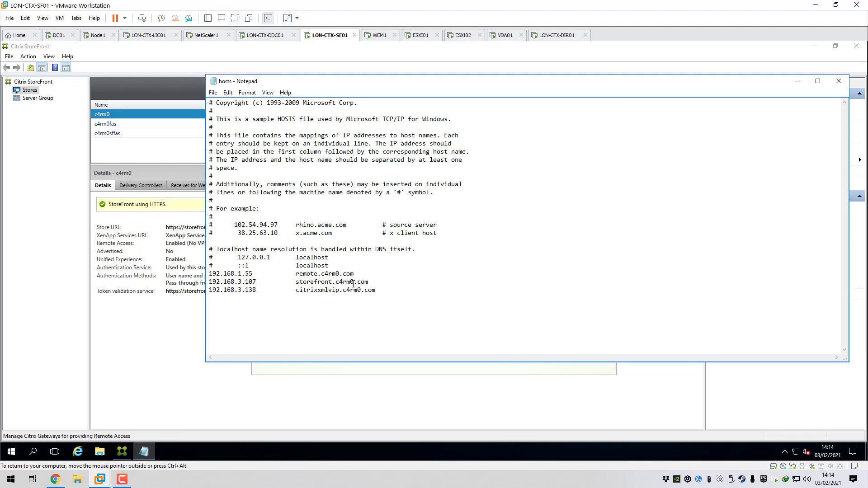
drag(373, 277, 210, 274)
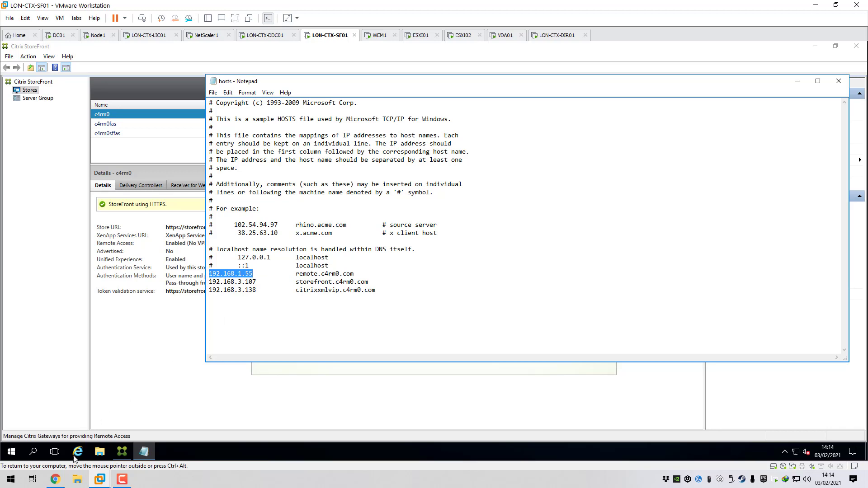
click(55, 480)
Collapse System and list Citrix Gateway virtual servers, showing remote.c4rm0.com at 192.168.1.55
click(41, 113)
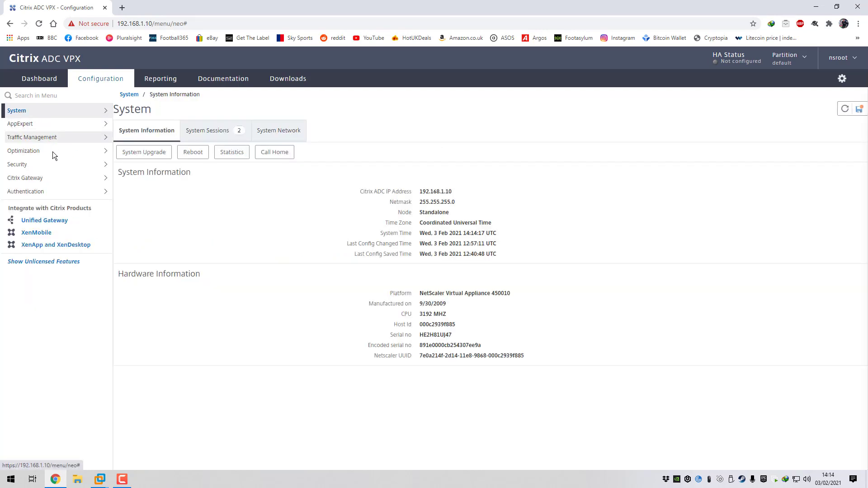
click(45, 178)
click(42, 206)
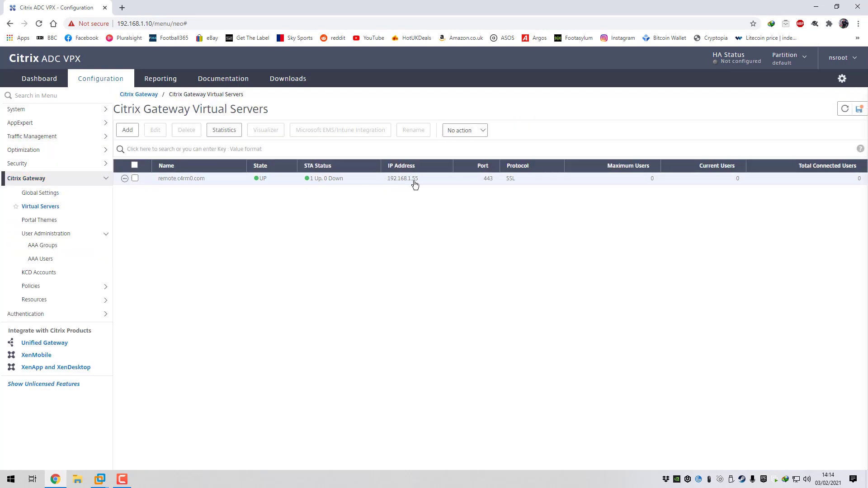
Mark remote.c4rm0.com in hosts, minimise Notepad, then cancel the gateway edit and close Manage Citrix Gateways
mouse_move(98, 483)
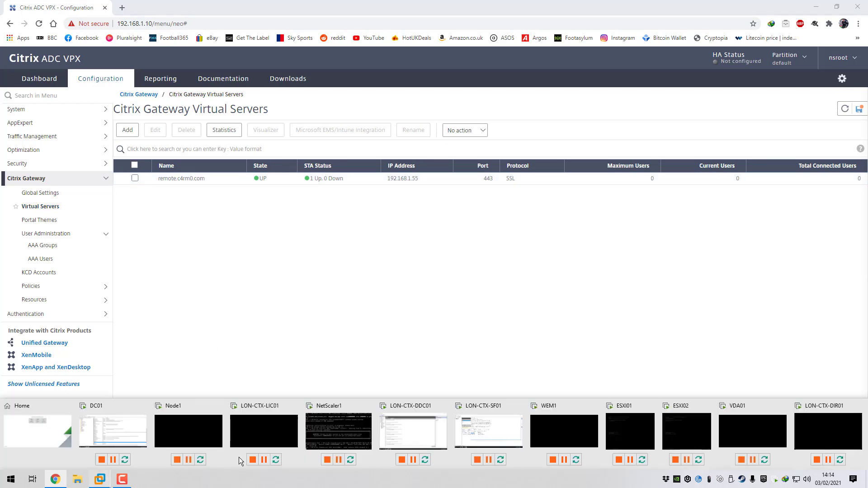
click(480, 437)
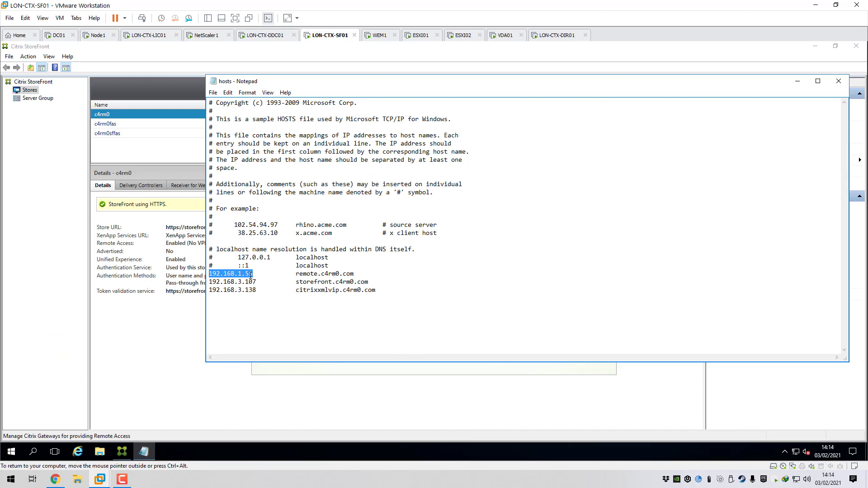
drag(297, 274, 360, 272)
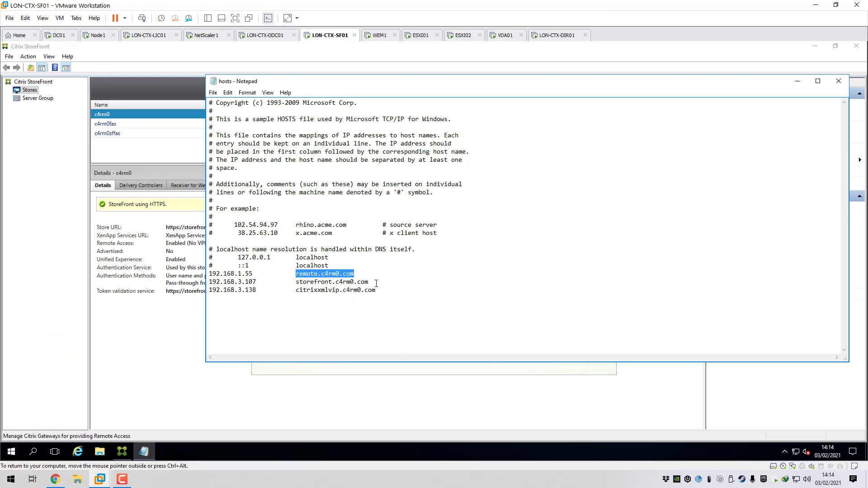
click(798, 82)
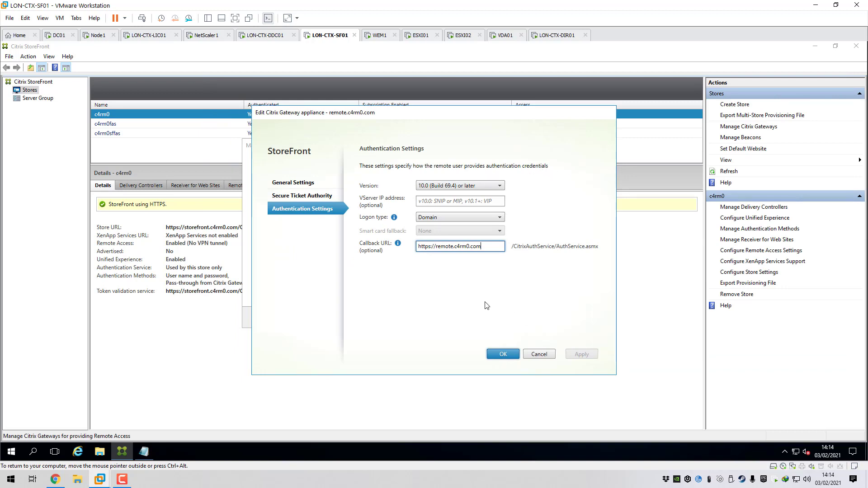
click(545, 355)
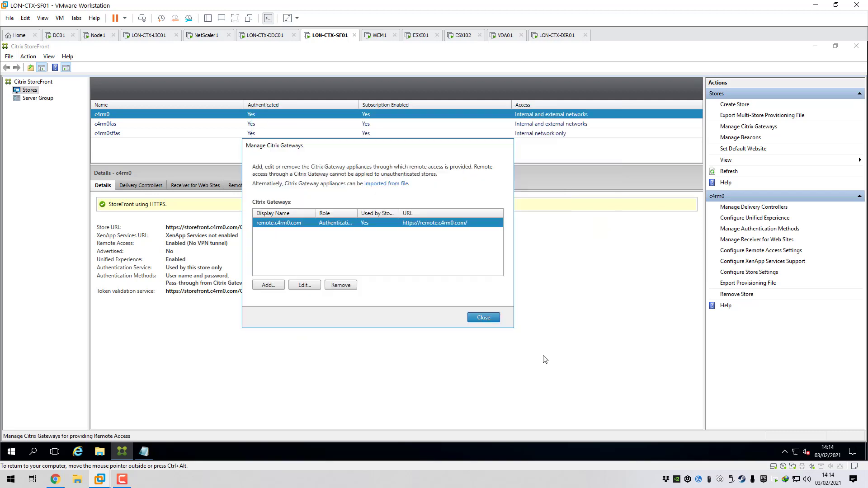
click(484, 318)
click(267, 35)
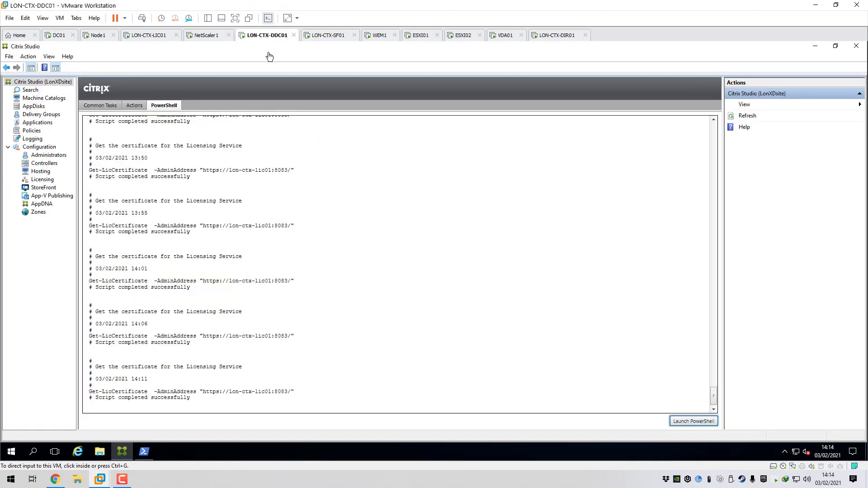
Check the High Security policy's prohibited drive, clipboard and file-transfer settings and its Access control assignment
click(35, 132)
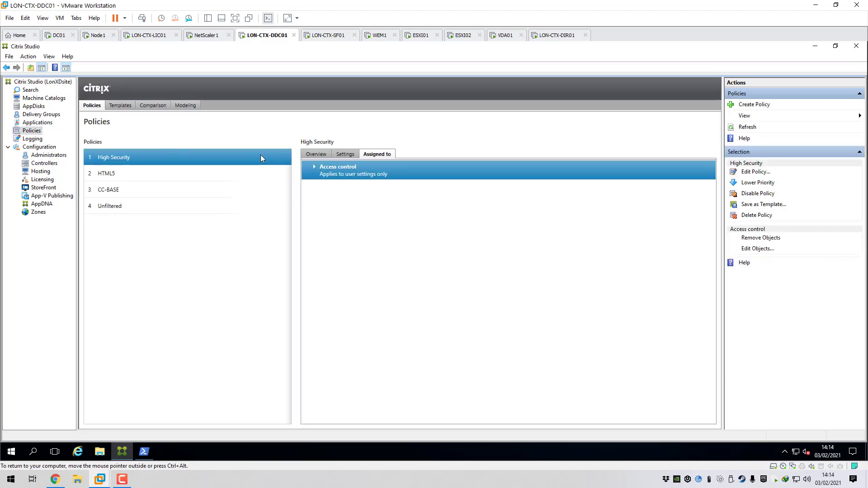
click(343, 154)
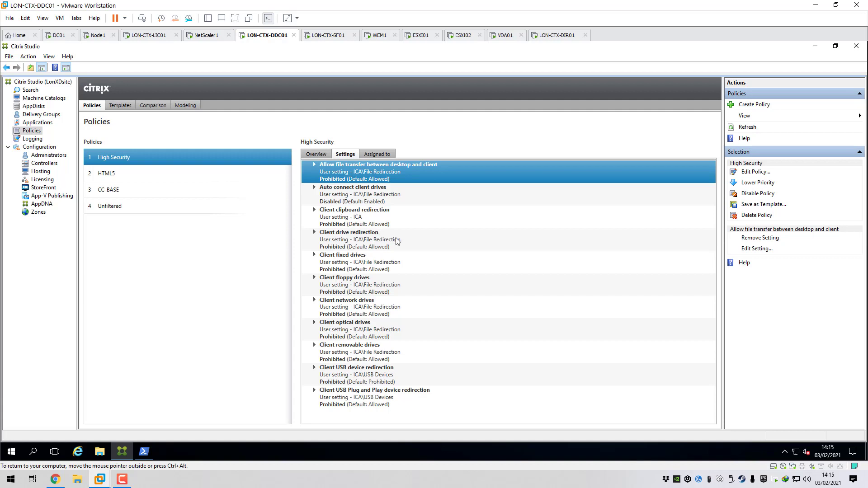
click(377, 154)
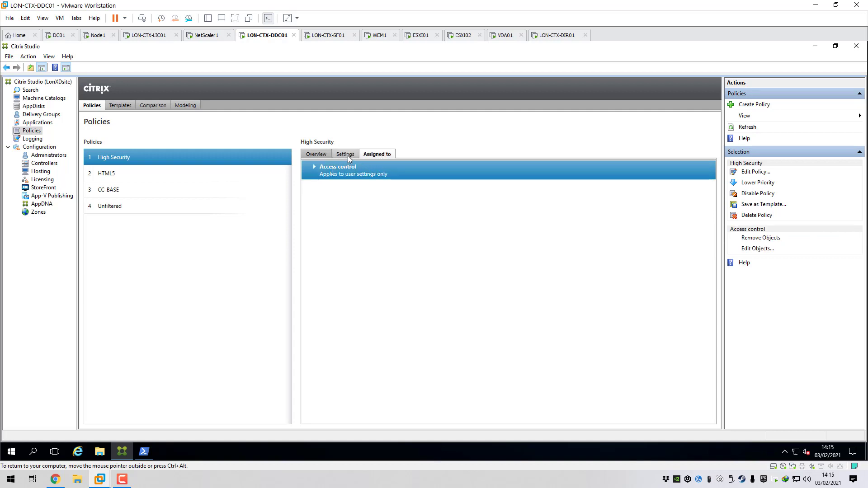
Open the High Security access-control assignment and check farm remote.c4rm0.com and condition smartaccess_pol
click(317, 167)
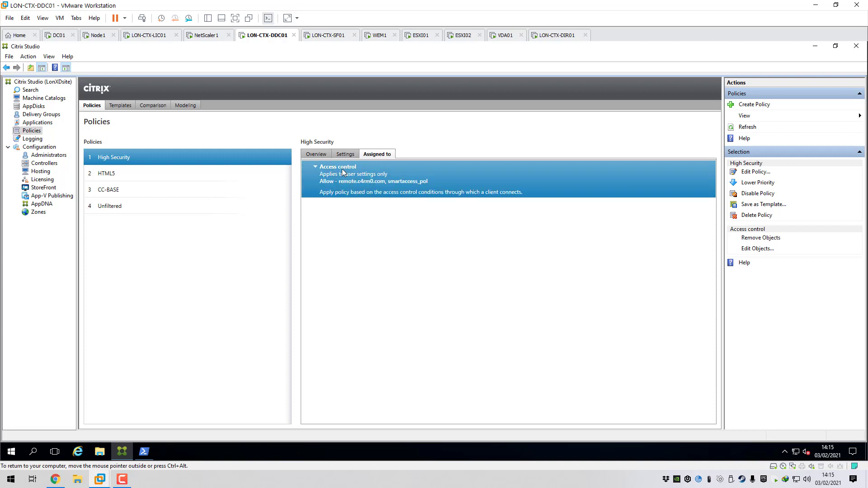
right_click(341, 173)
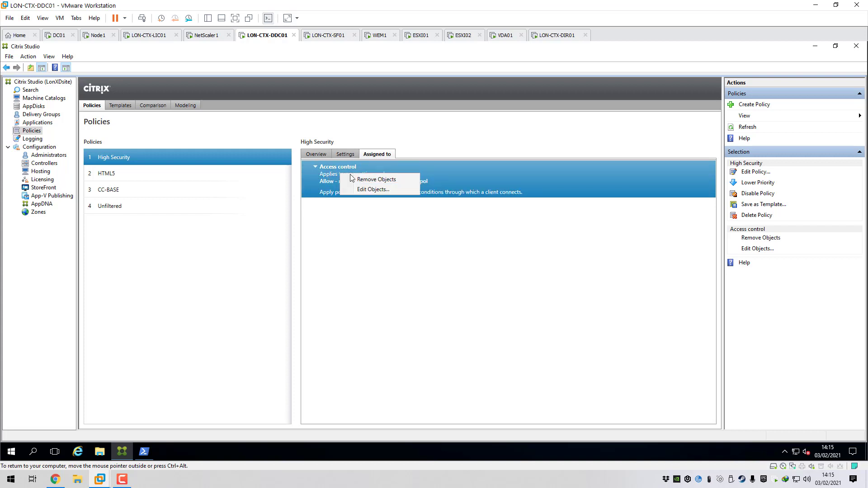
click(370, 189)
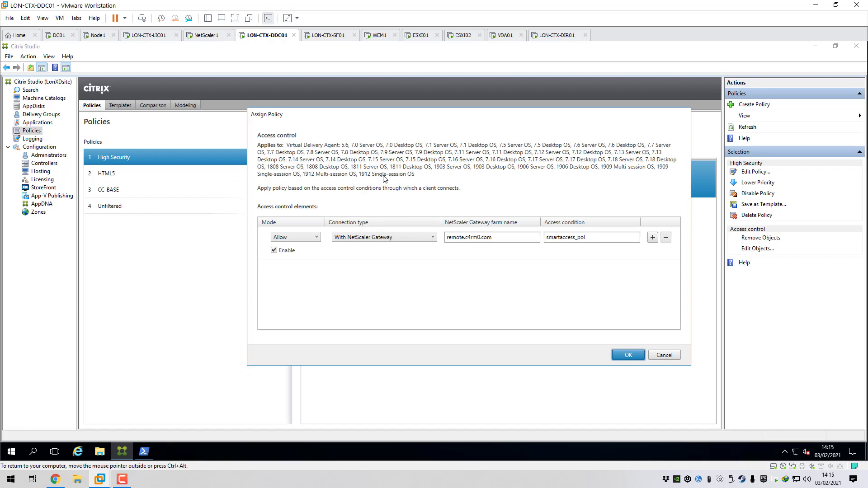
drag(389, 114, 351, 110)
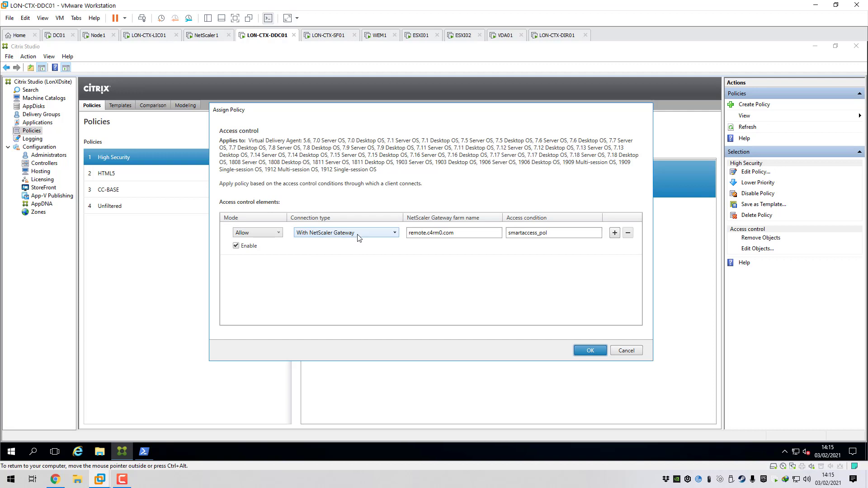
drag(454, 234, 405, 236)
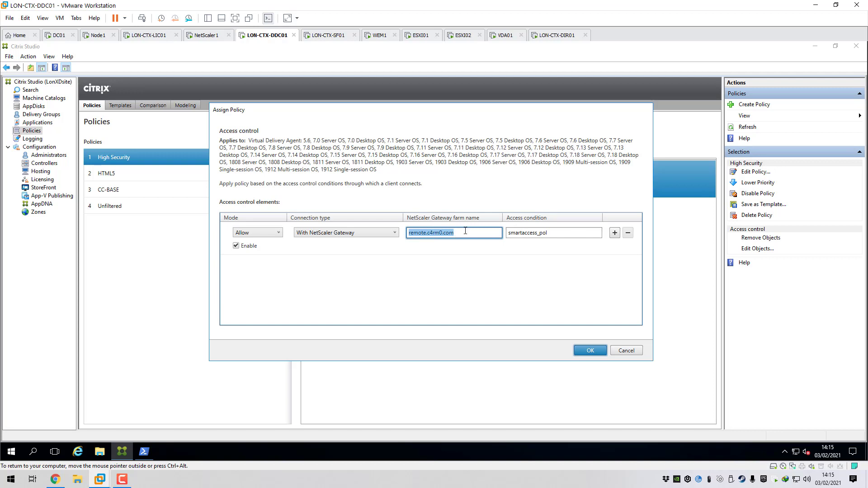
drag(553, 233, 506, 232)
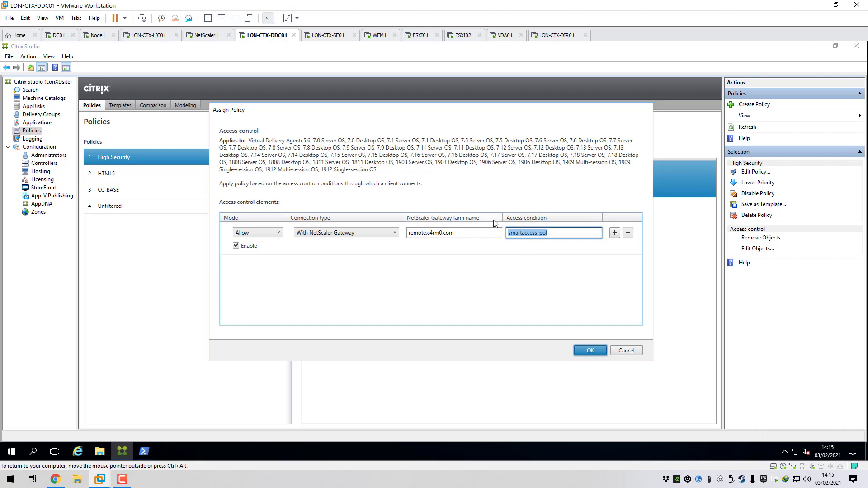
click(55, 479)
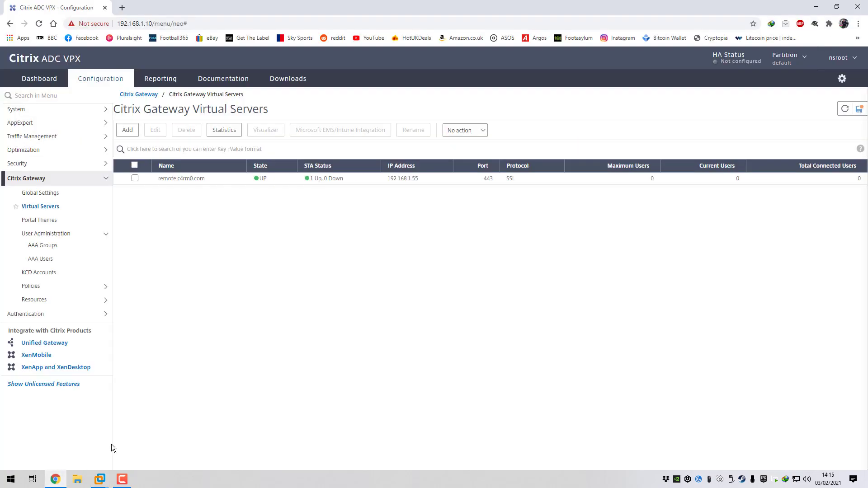
Check the smartaccess_pol entry under Gateway session policies, then bring back the Citrix Studio window
click(43, 288)
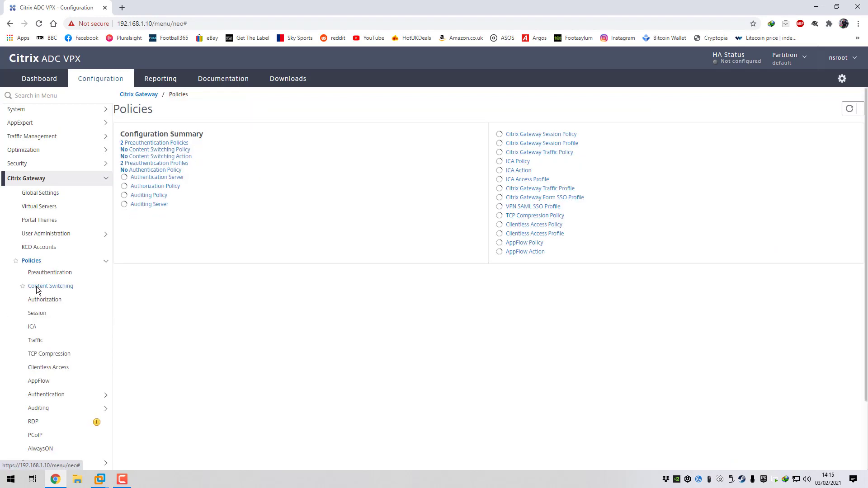
click(60, 309)
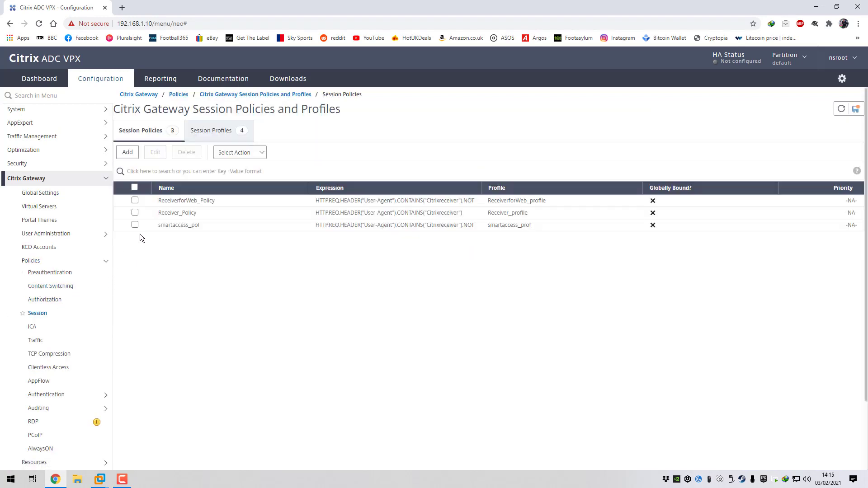
click(135, 225)
click(135, 225)
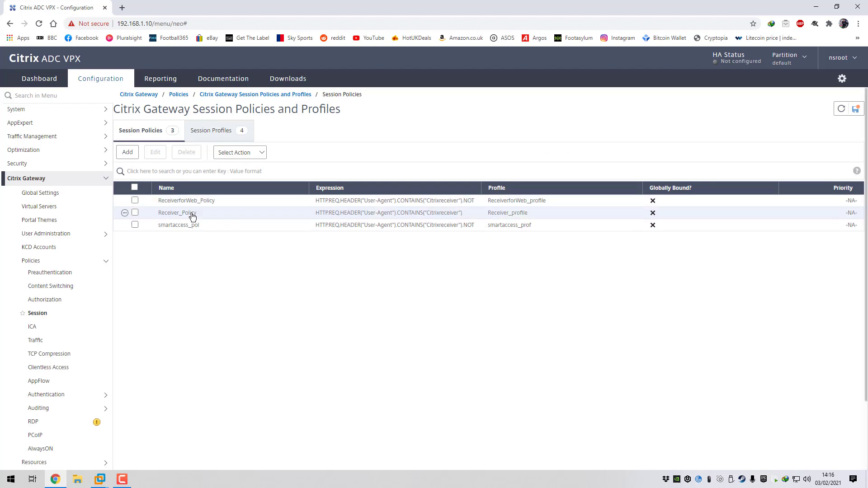
click(135, 224)
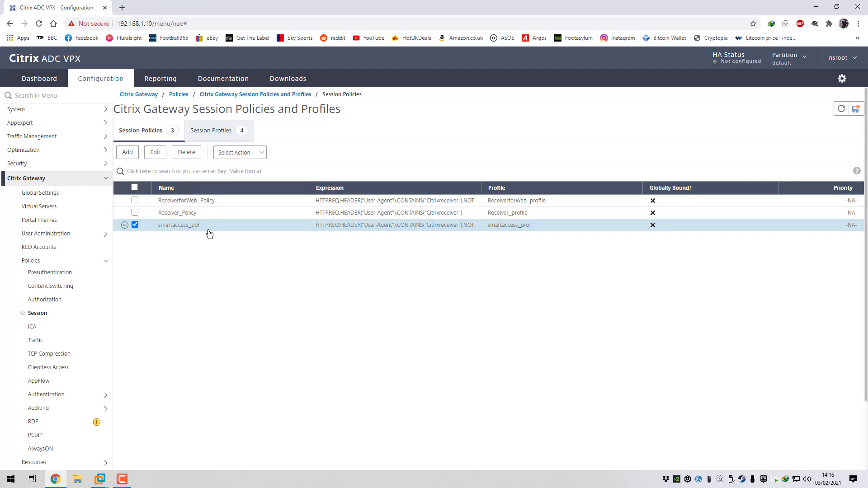
click(135, 225)
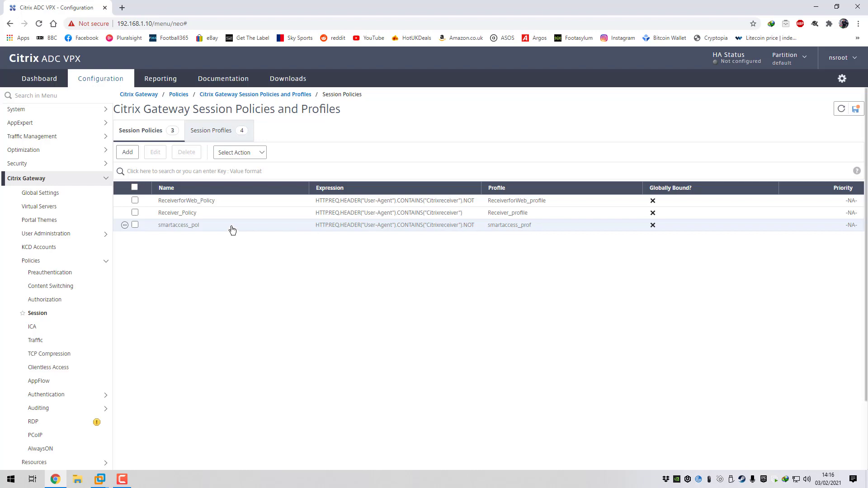
click(135, 225)
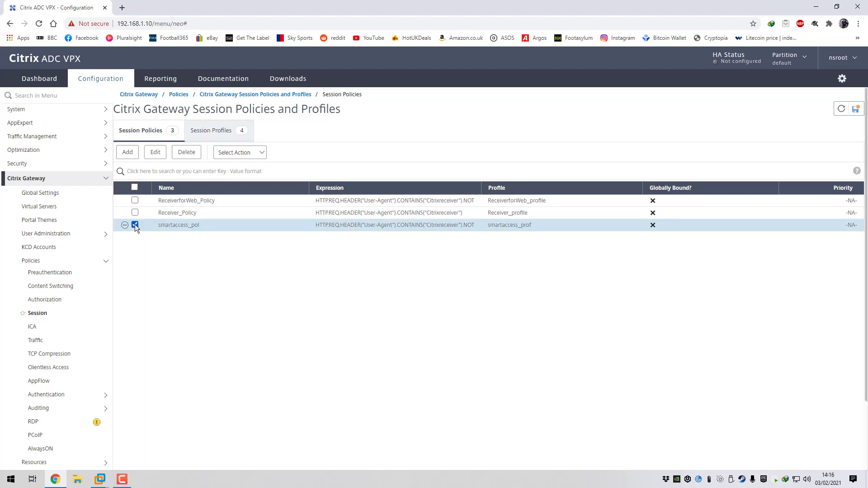
click(135, 225)
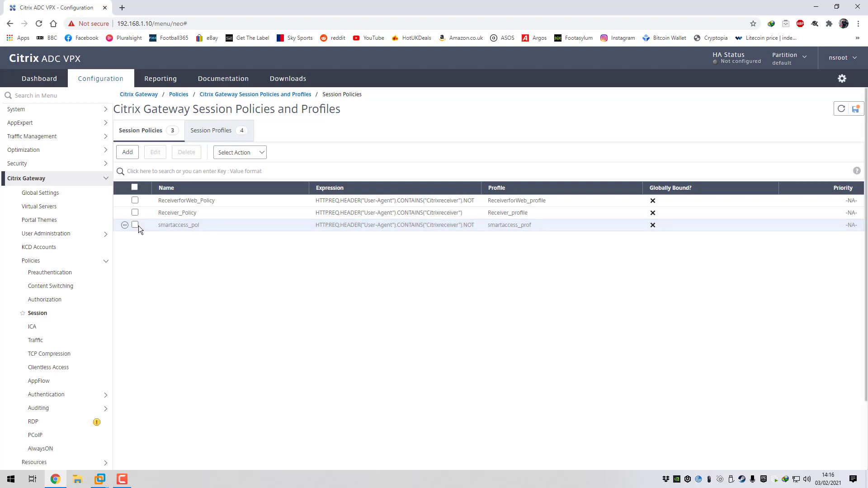
click(100, 480)
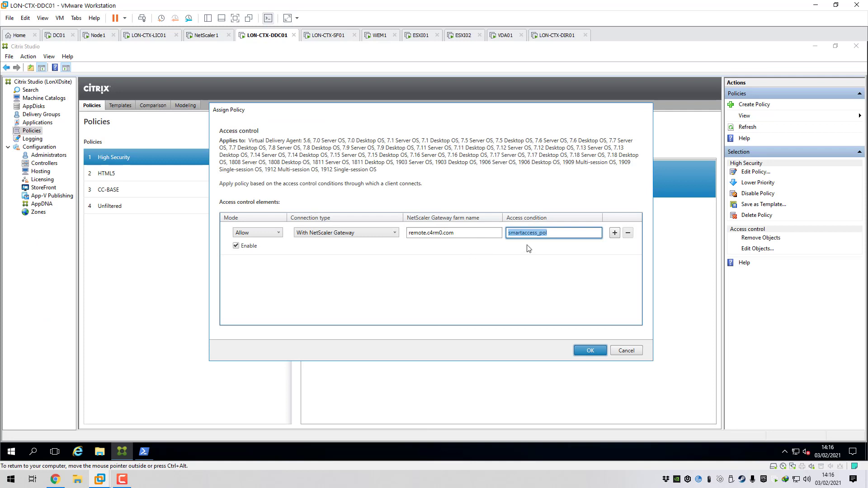
Select the smartaccess_pol access condition in Studio, then return to Citrix ADC's session policies
click(548, 234)
double_click(528, 232)
click(55, 480)
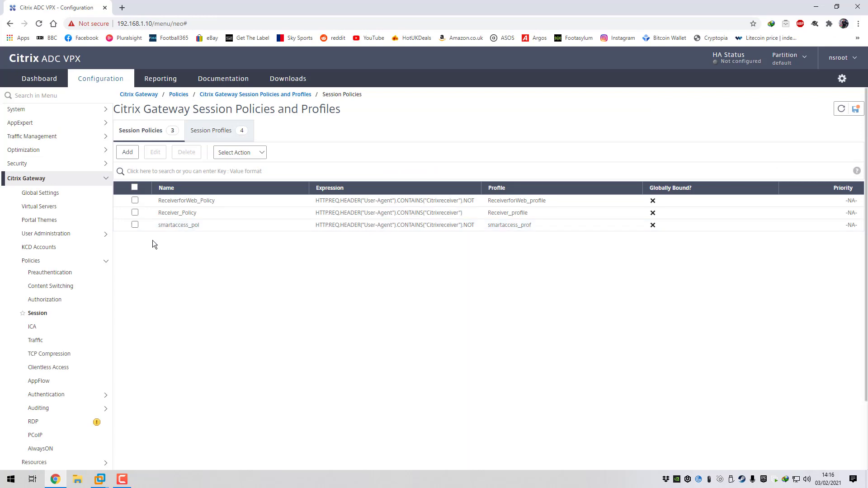
click(62, 235)
Open the smartaccess AAA group and view its bound smartaccess_pol session policy
click(52, 245)
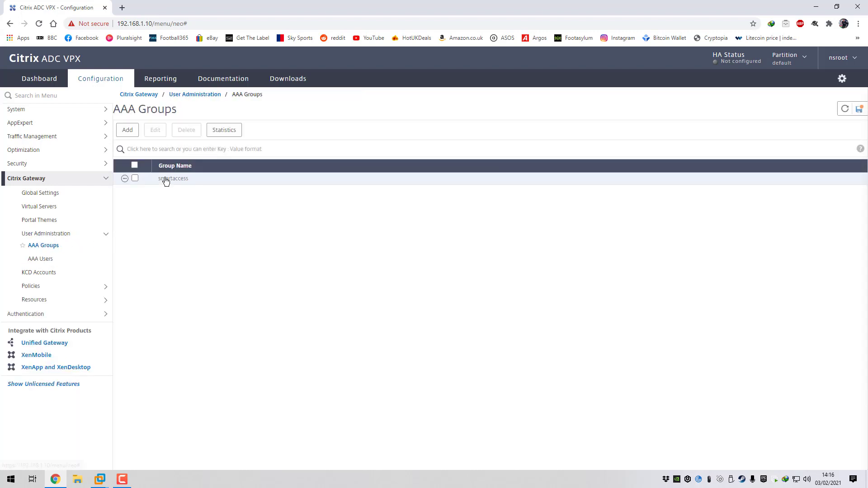
click(135, 178)
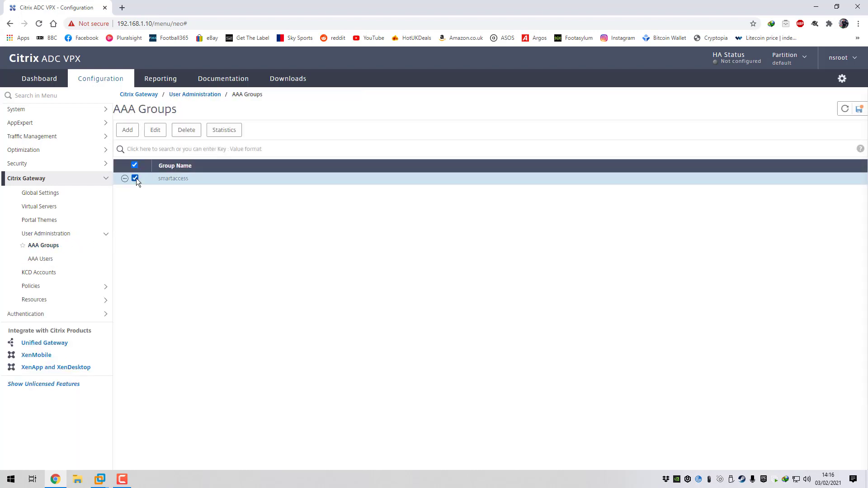
click(155, 131)
click(91, 201)
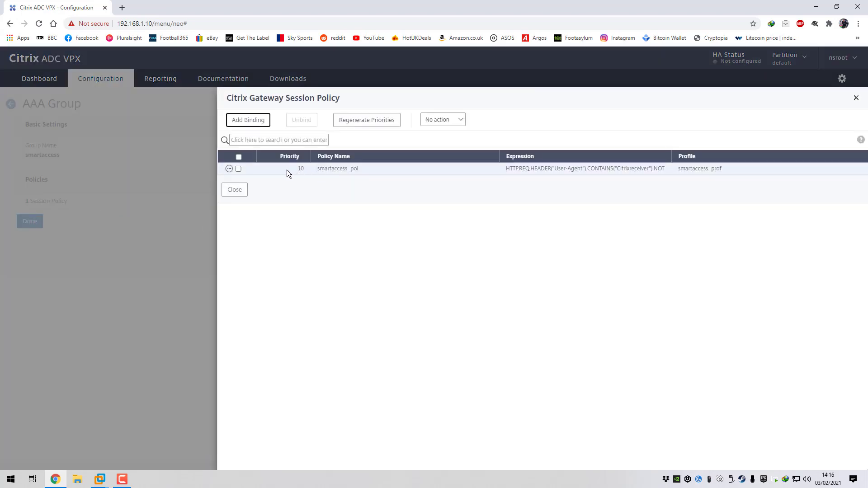
click(317, 169)
click(241, 190)
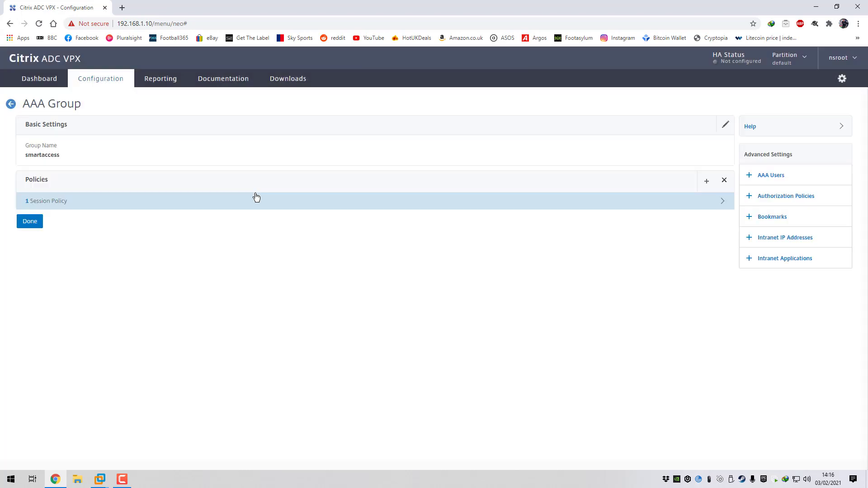
drag(59, 156, 20, 159)
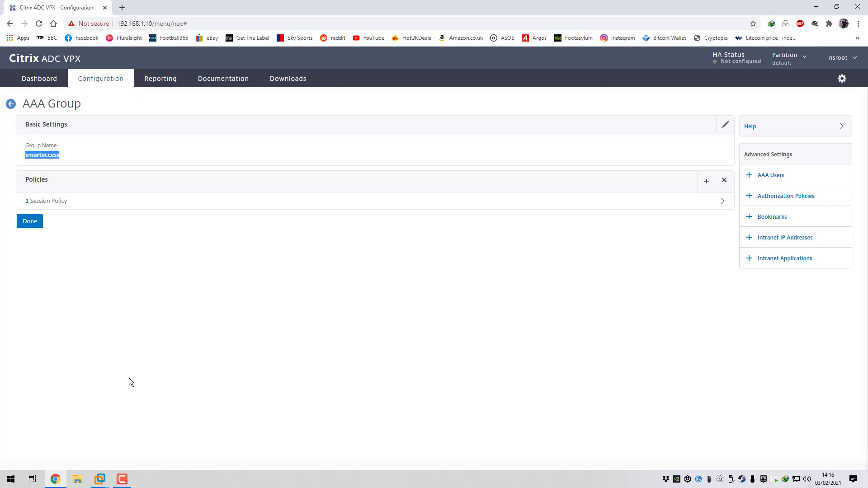
Switch to the DC01 virtual machine and send Ctrl+Alt+Del to reach its sign-in prompt
click(99, 480)
click(122, 452)
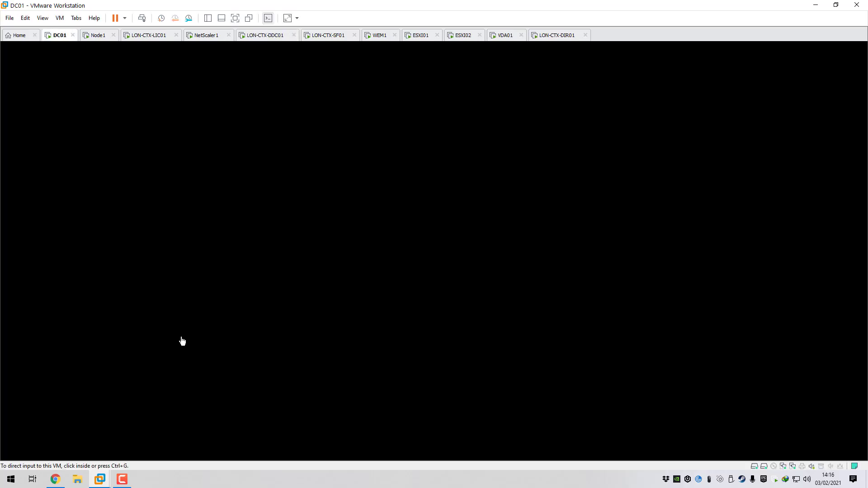
click(228, 279)
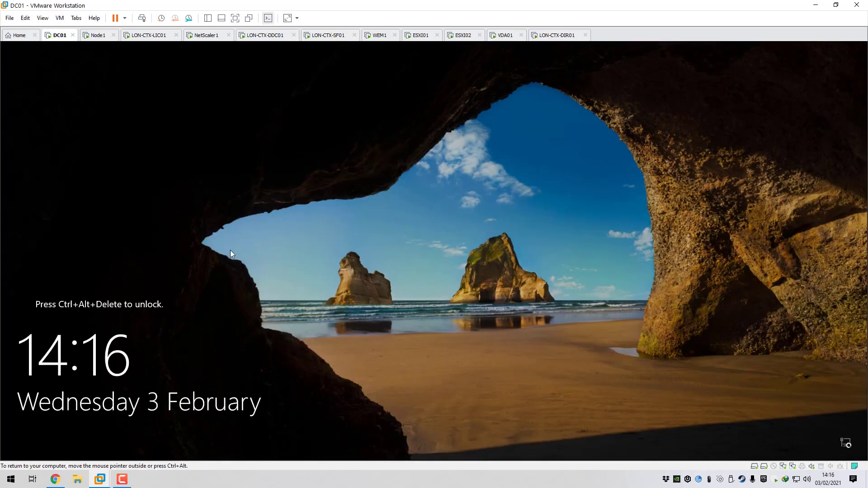
click(59, 18)
click(77, 63)
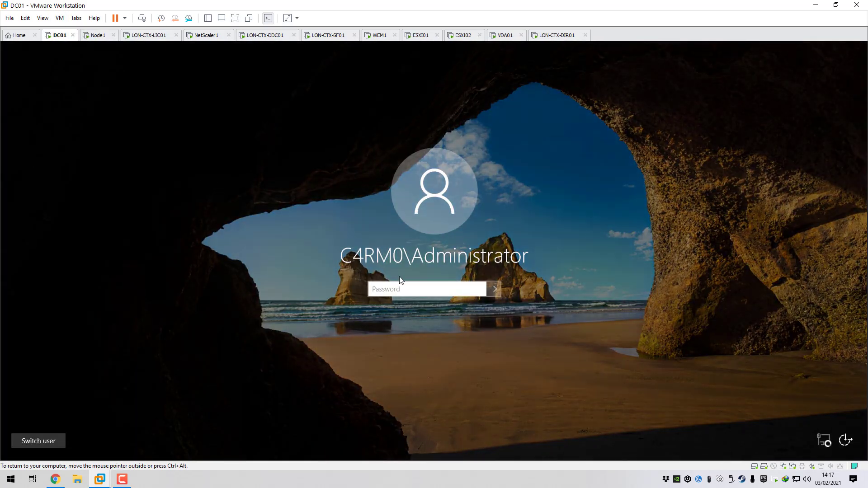
Sign in to DC01 as Administrator and open the smartaccess group's Members list
text(••••••••••)
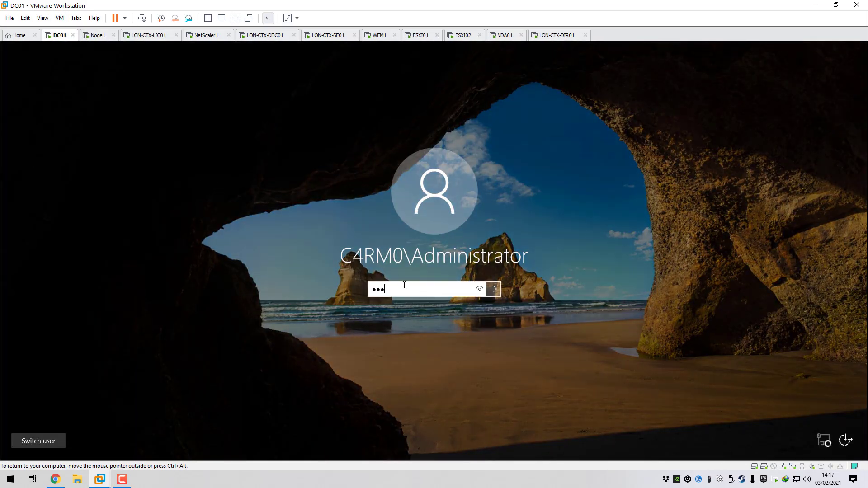
key(Return)
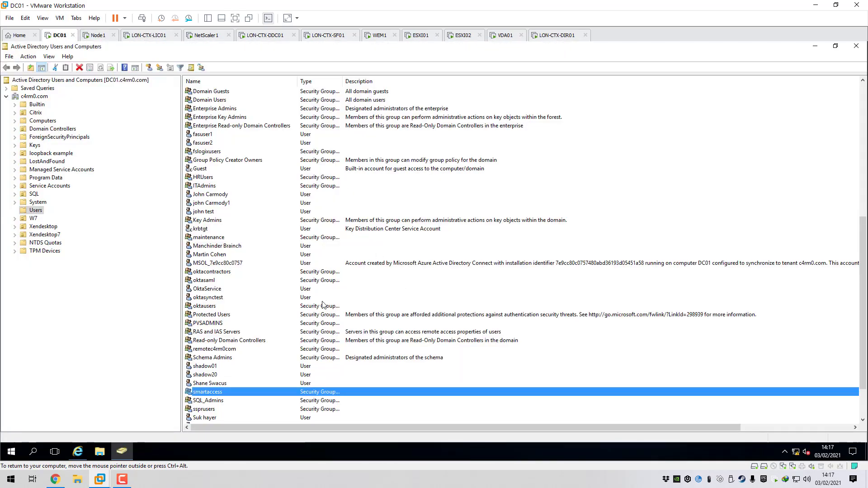
double_click(216, 392)
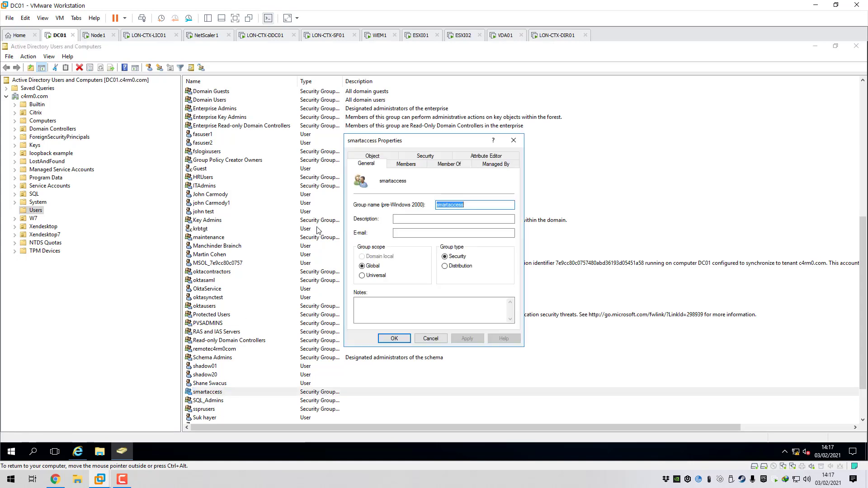
click(405, 164)
Add the test user account as a smartaccess member, save, and return to Citrix ADC
click(370, 312)
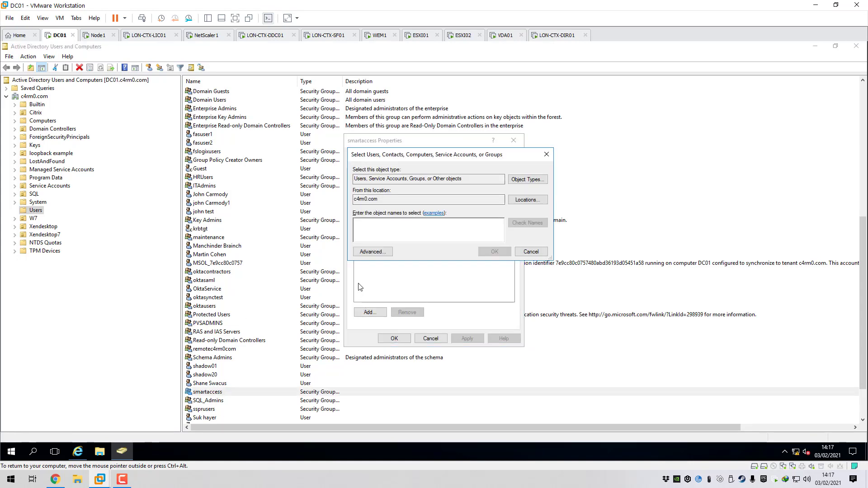
text(johnctest)
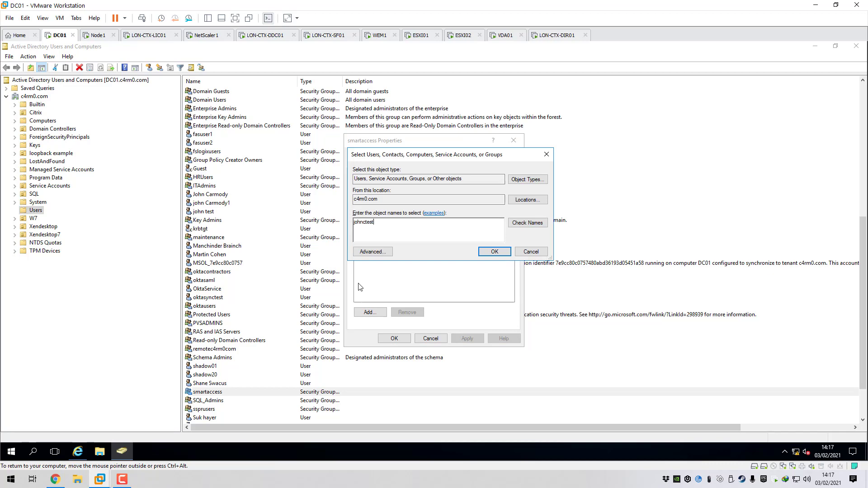
click(527, 222)
click(551, 309)
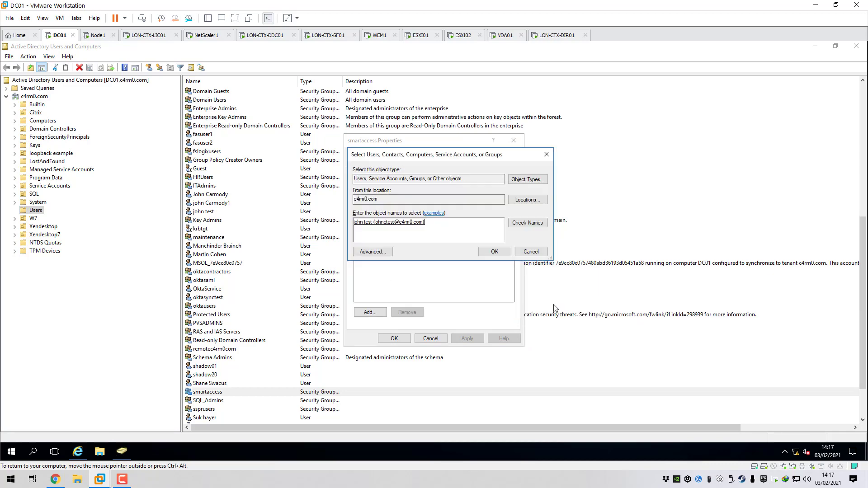
click(492, 256)
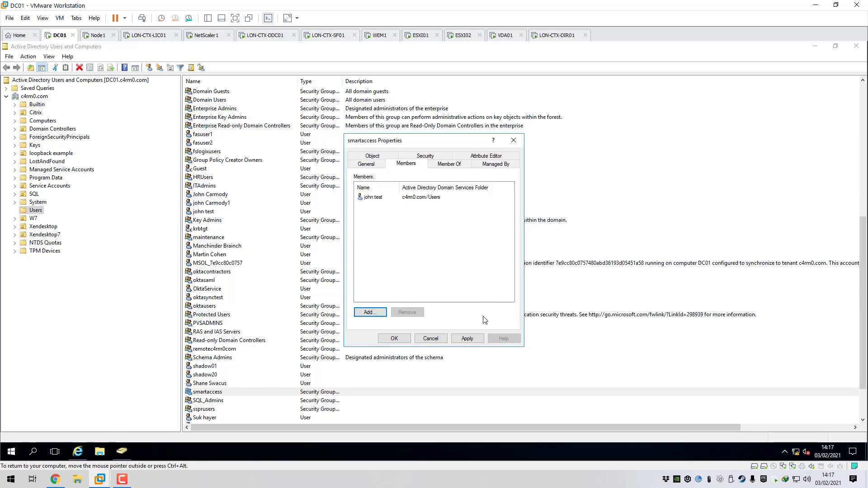
click(394, 339)
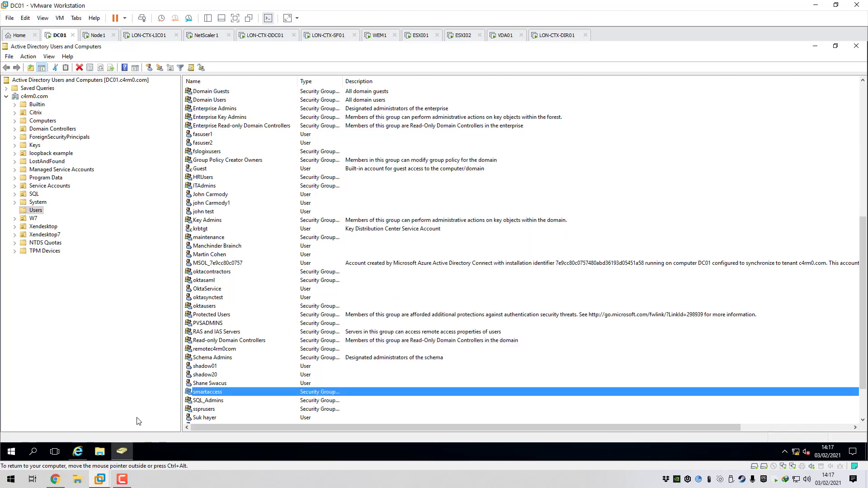
click(65, 481)
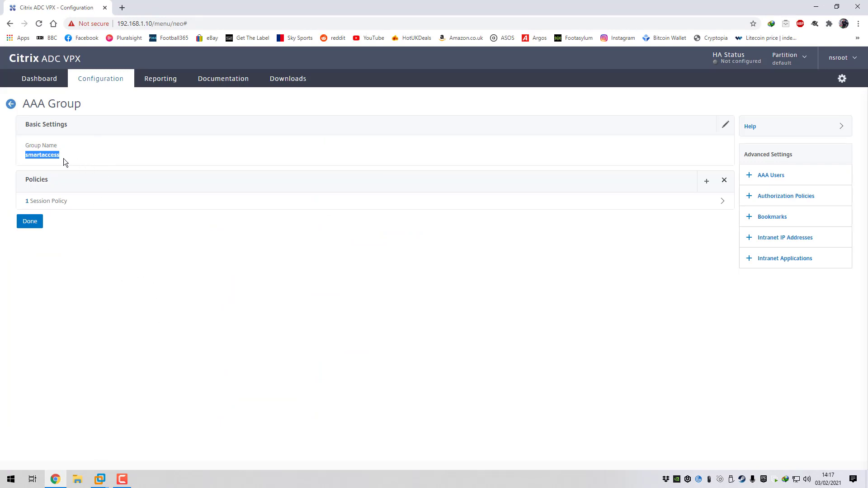
Recheck the smartaccess group's smartaccess_pol binding, close it, and open a new browser tab
click(64, 202)
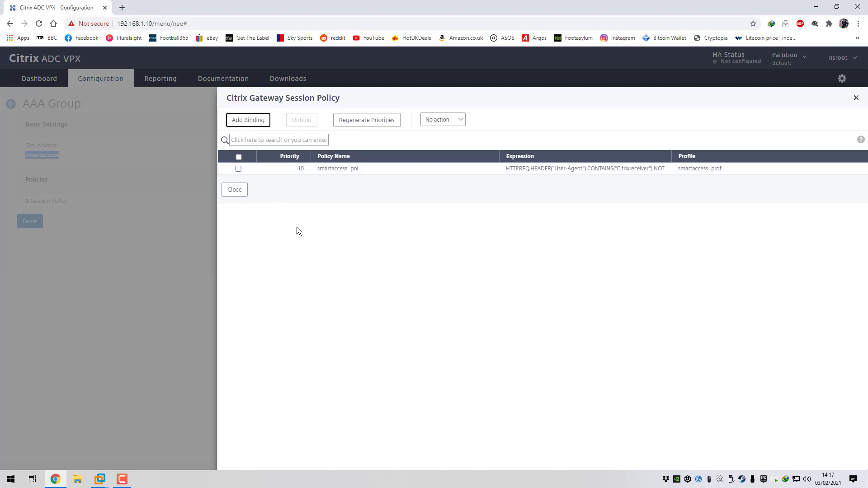
click(240, 190)
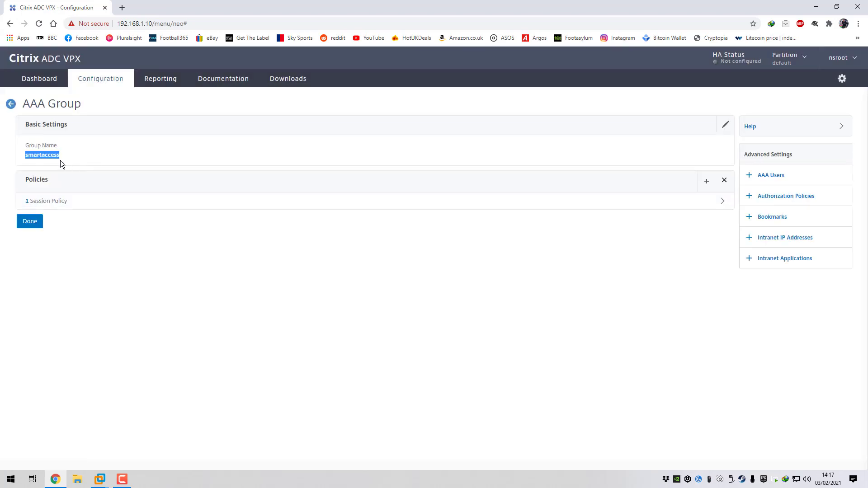
drag(64, 156, 22, 155)
click(69, 206)
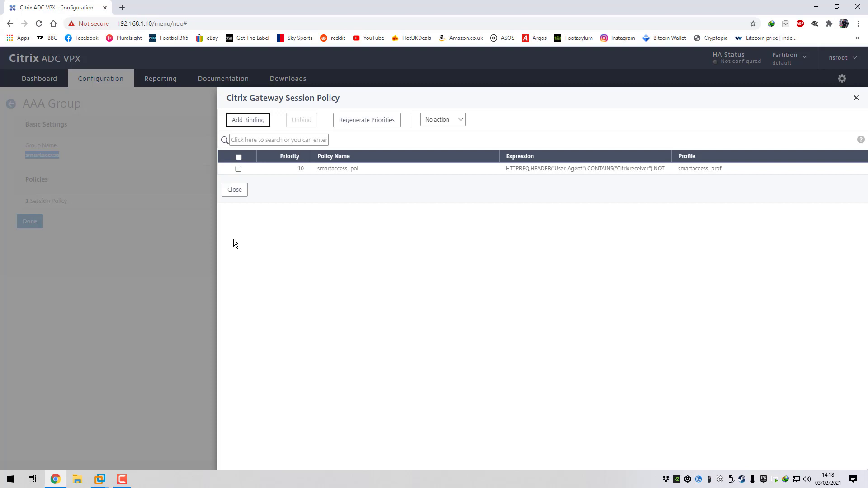
click(234, 190)
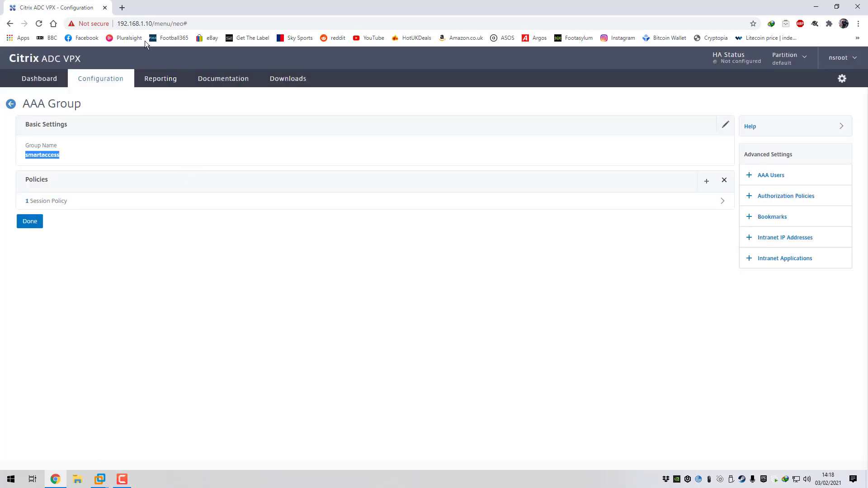
click(122, 8)
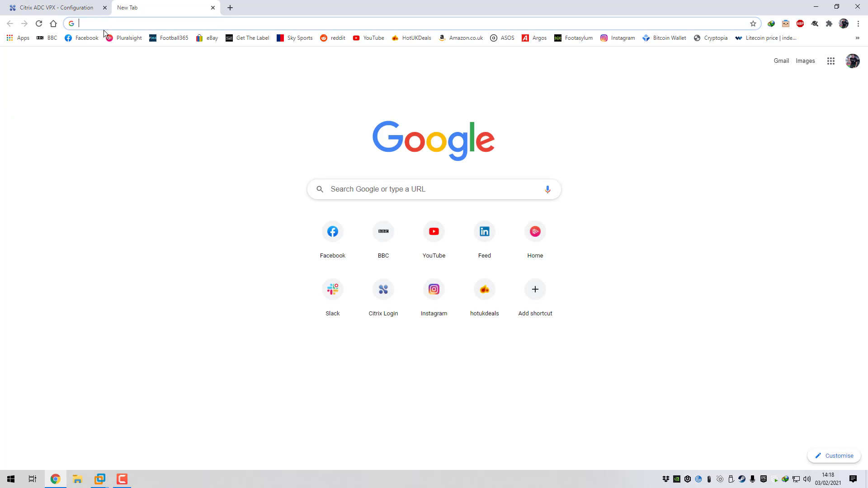
Browse to remote.c4rm0.com and sign in as the test user with the account password
text(remote.c4rm0.com)
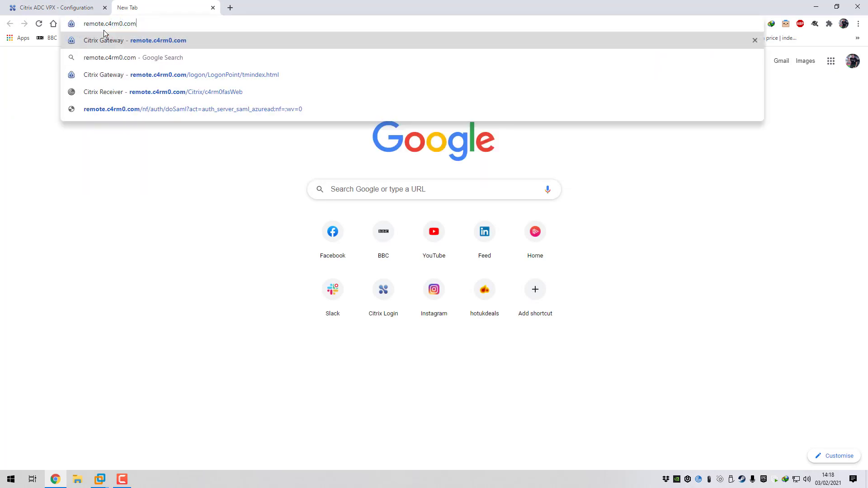
key(Return)
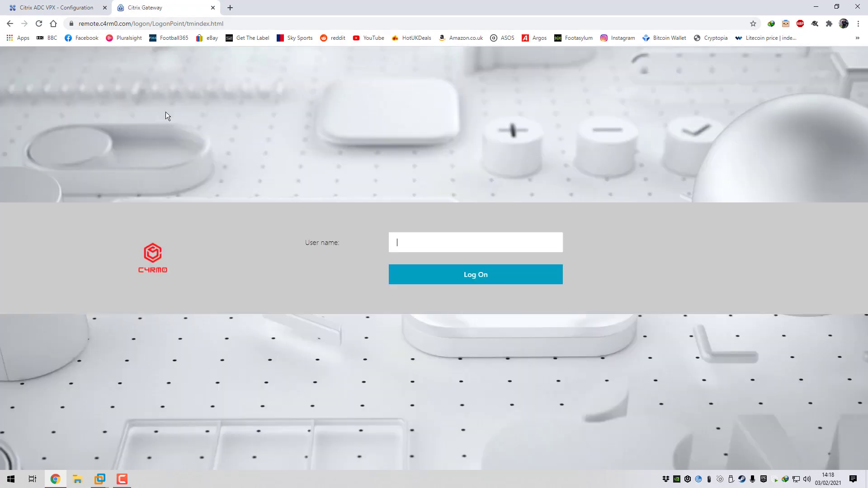
text(johnctest)
click(478, 279)
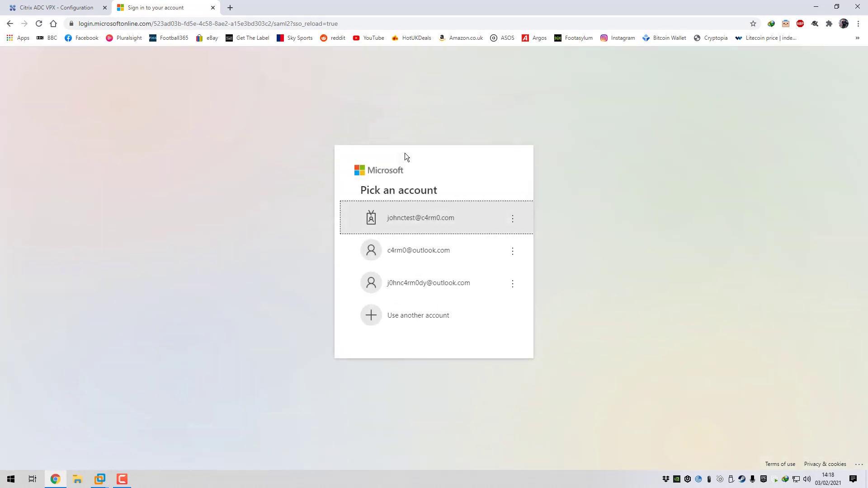
click(417, 222)
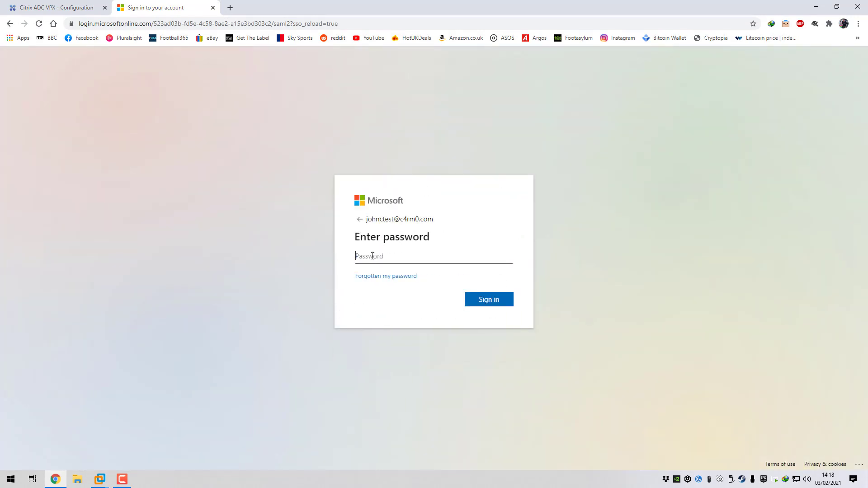
text(•••••••••)
key(Return)
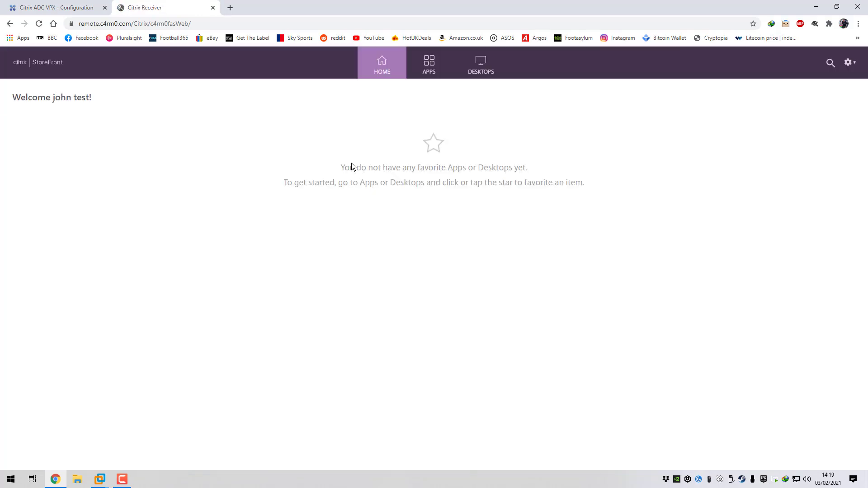
Launch the 2016 Desktop from StoreFront's DESKTOPS list
click(429, 65)
click(475, 72)
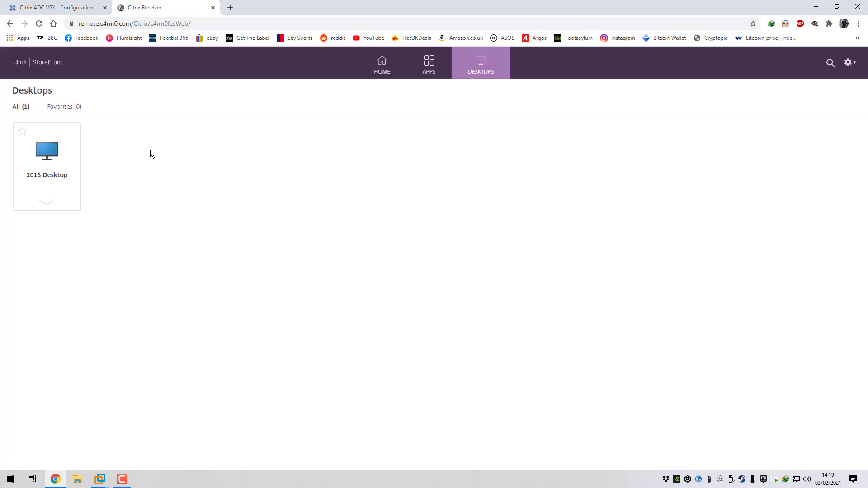
click(48, 154)
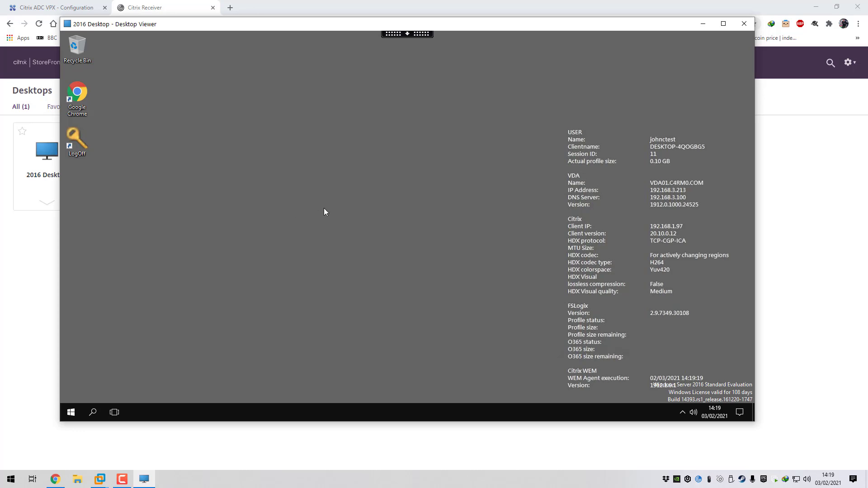
Open File Explorer in the 2016 Desktop session and view the drives under This PC
click(71, 413)
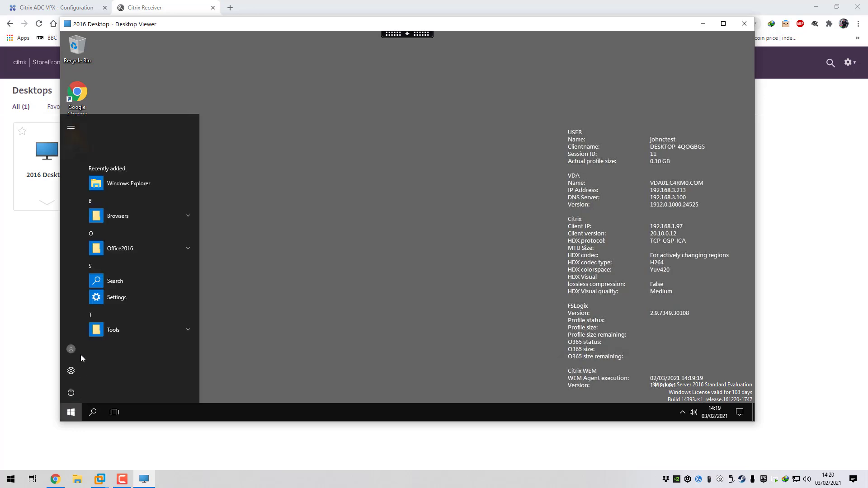
click(130, 184)
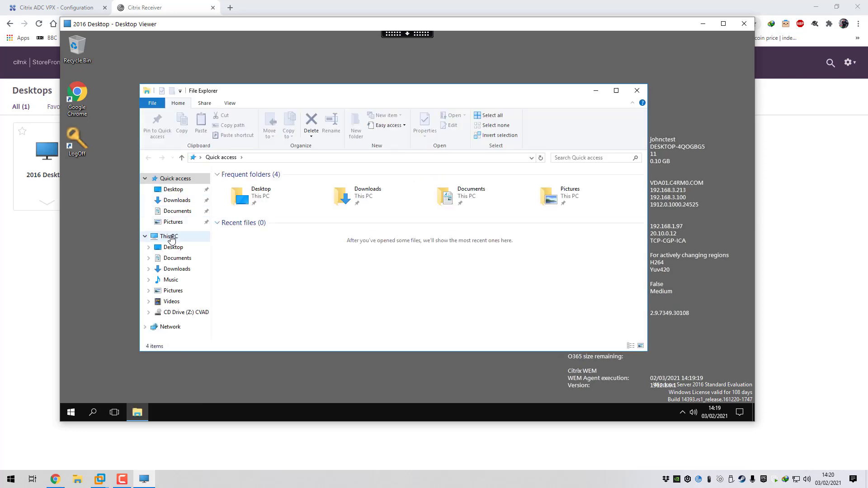
click(180, 237)
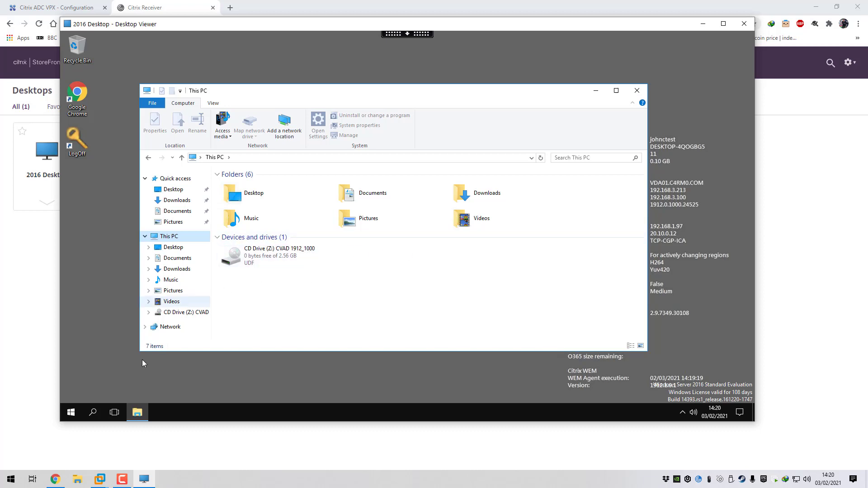
Launch Notepad inside the remote 2016 Desktop session
click(73, 411)
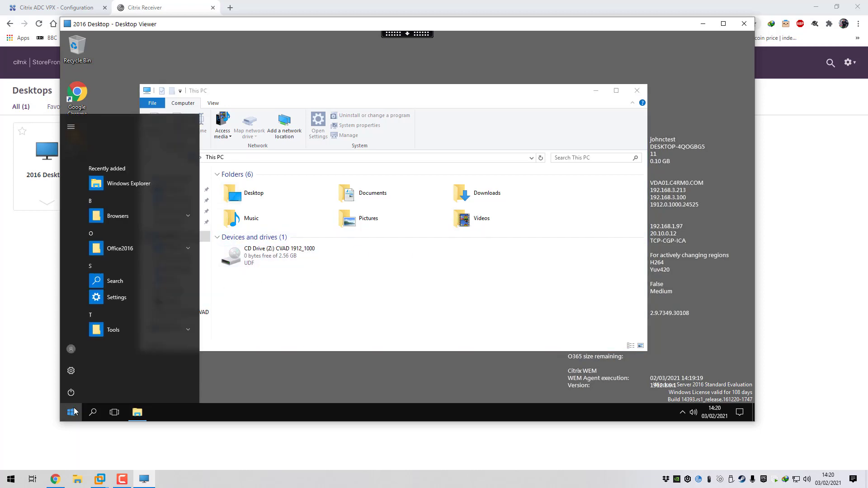
text(notepad)
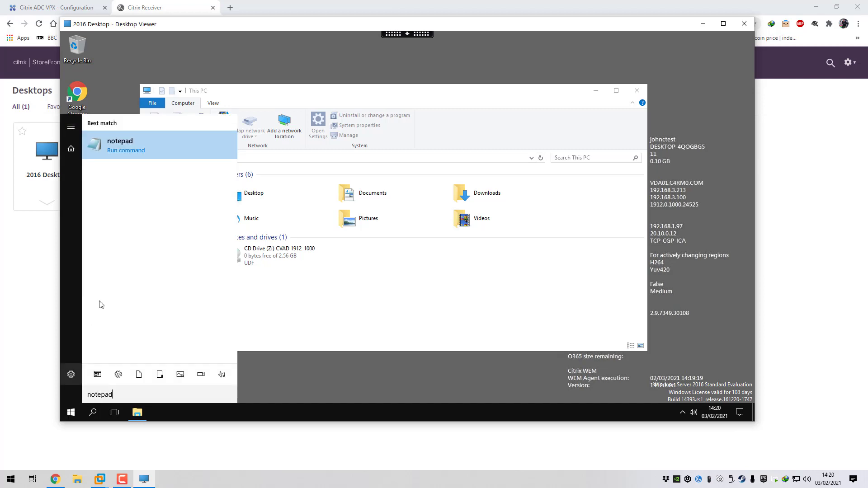
click(131, 141)
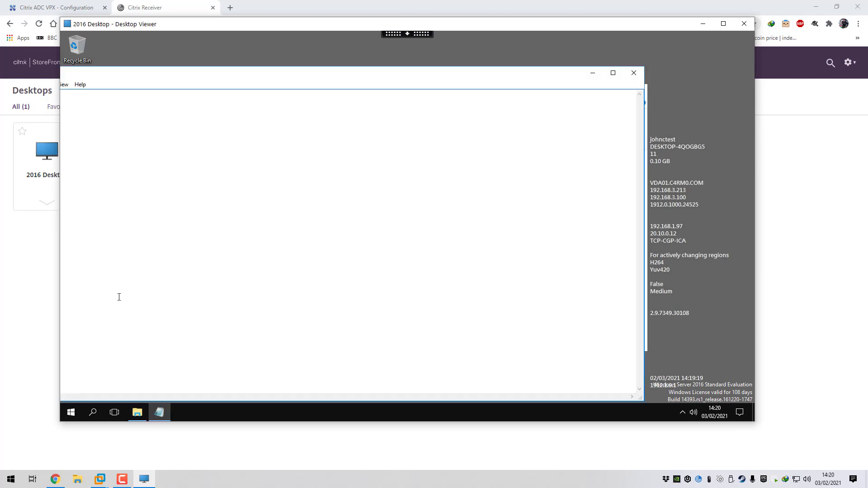
In a local Notepad, type 'copy clipboard' and copy it to the clipboard
click(9, 476)
text(no)
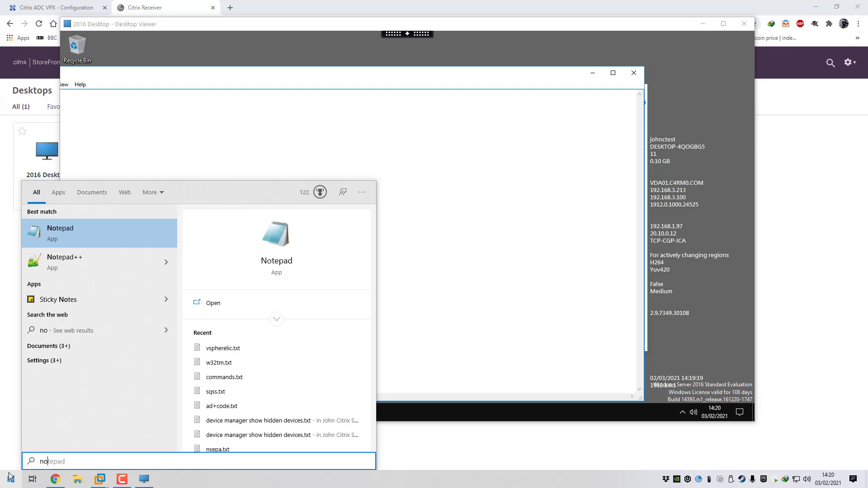
text(tepad)
click(74, 232)
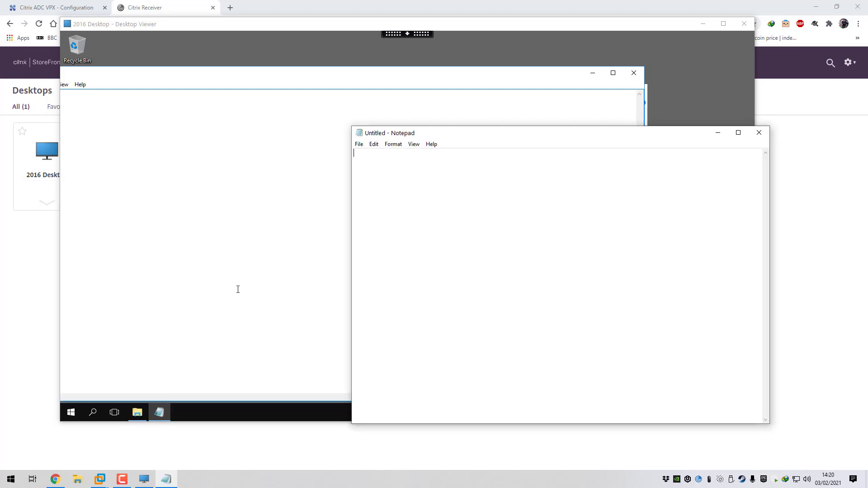
text(copy clipboard)
drag(407, 163, 355, 153)
right_click(375, 155)
click(393, 186)
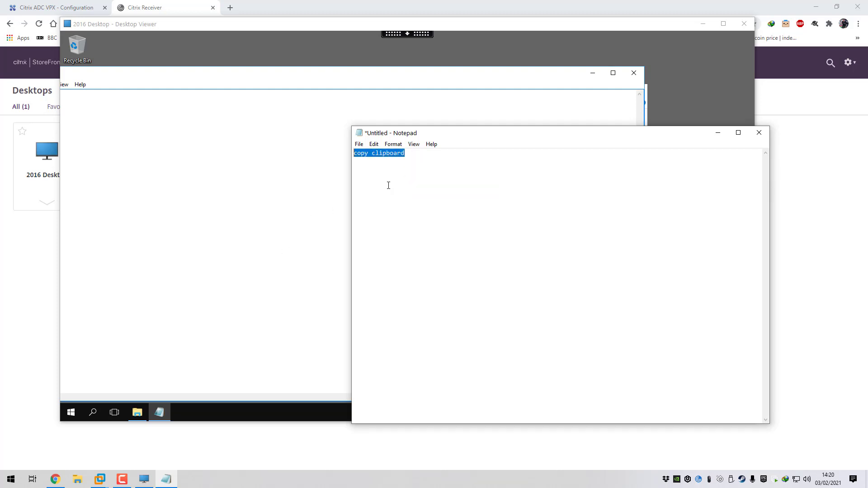
Back in the remote Notepad, confirm Paste is unavailable and dismiss the menu
click(179, 235)
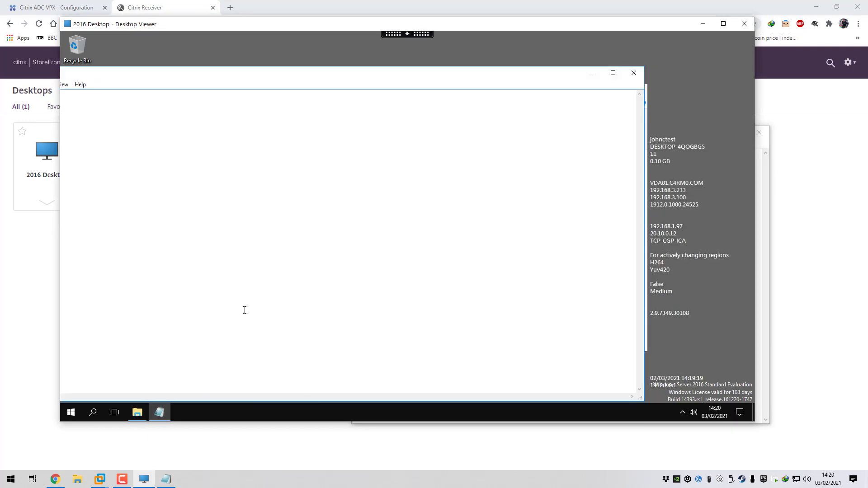
drag(252, 78, 339, 79)
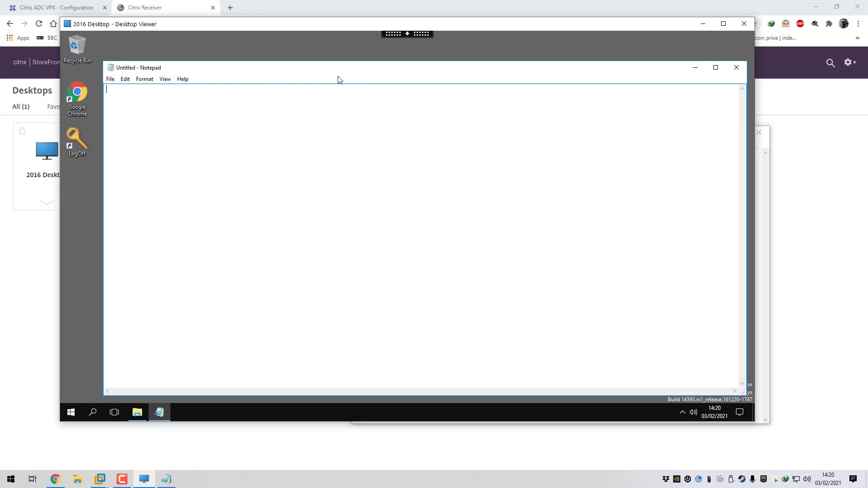
right_click(218, 129)
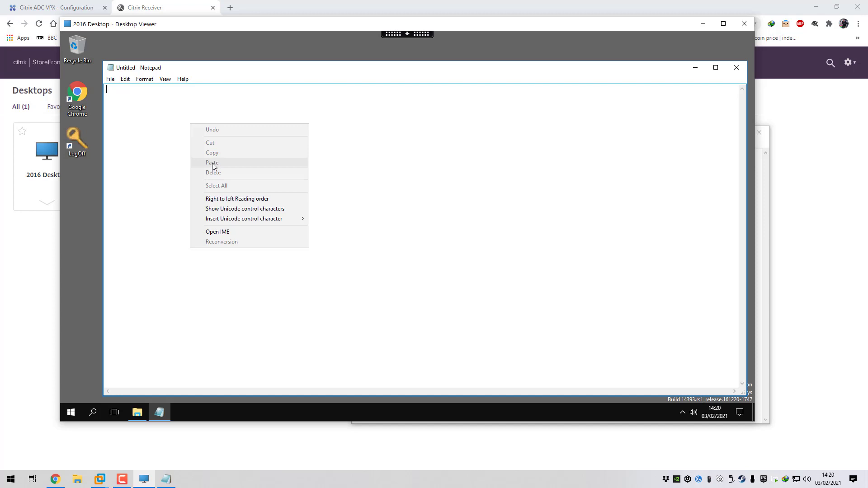
click(164, 164)
Close the remote Notepad and This PC File Explorer windows, leaving the bare 2016 desktop
click(737, 68)
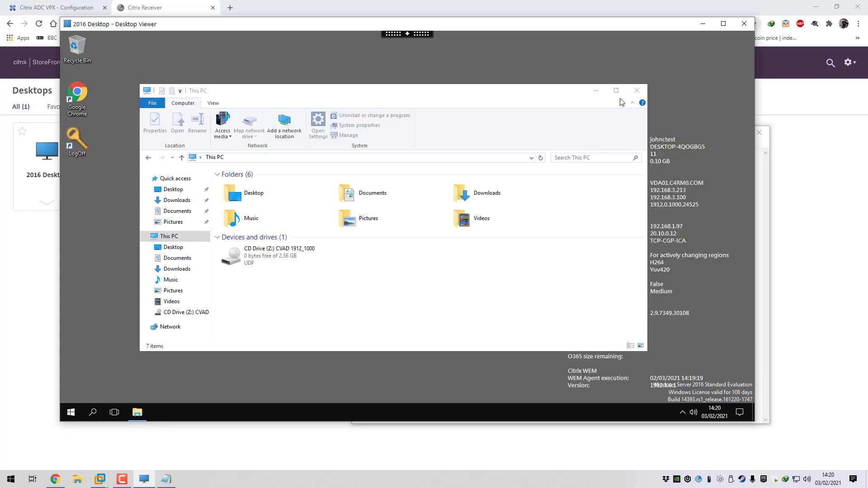
click(637, 90)
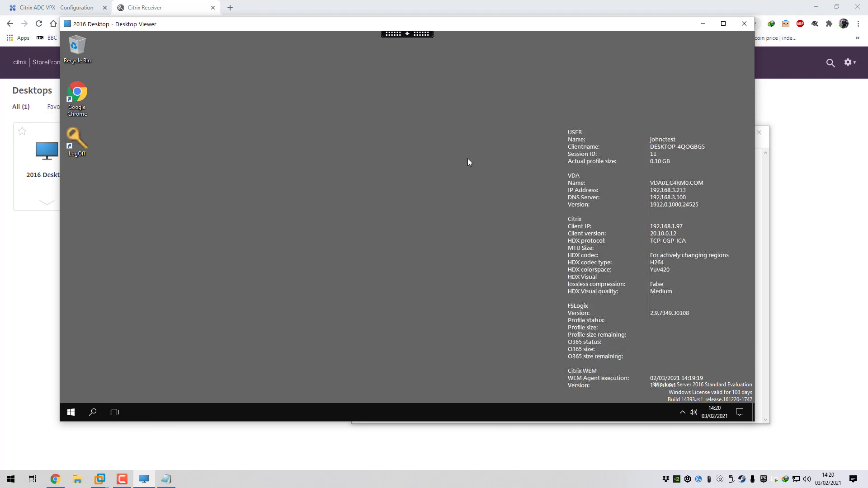